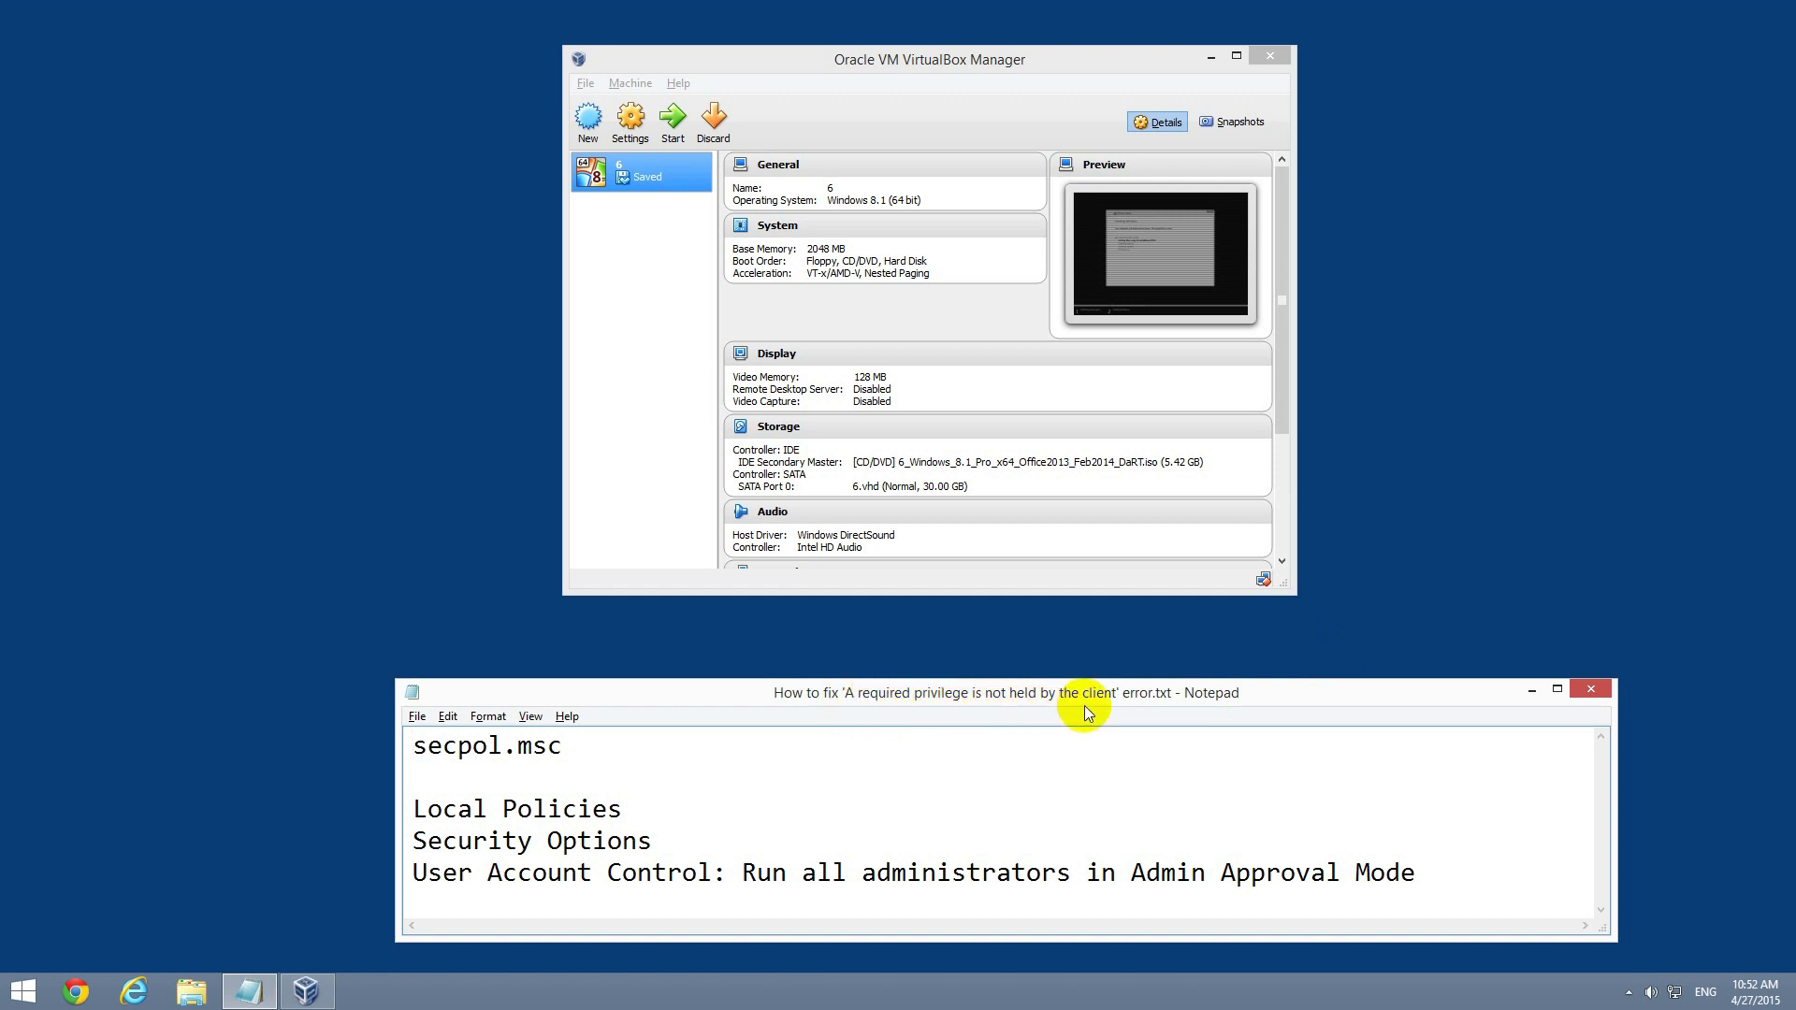
# Bring the VirtualBox Manager window, listing saved machine 6, to the front.
pyautogui.click(652, 302)
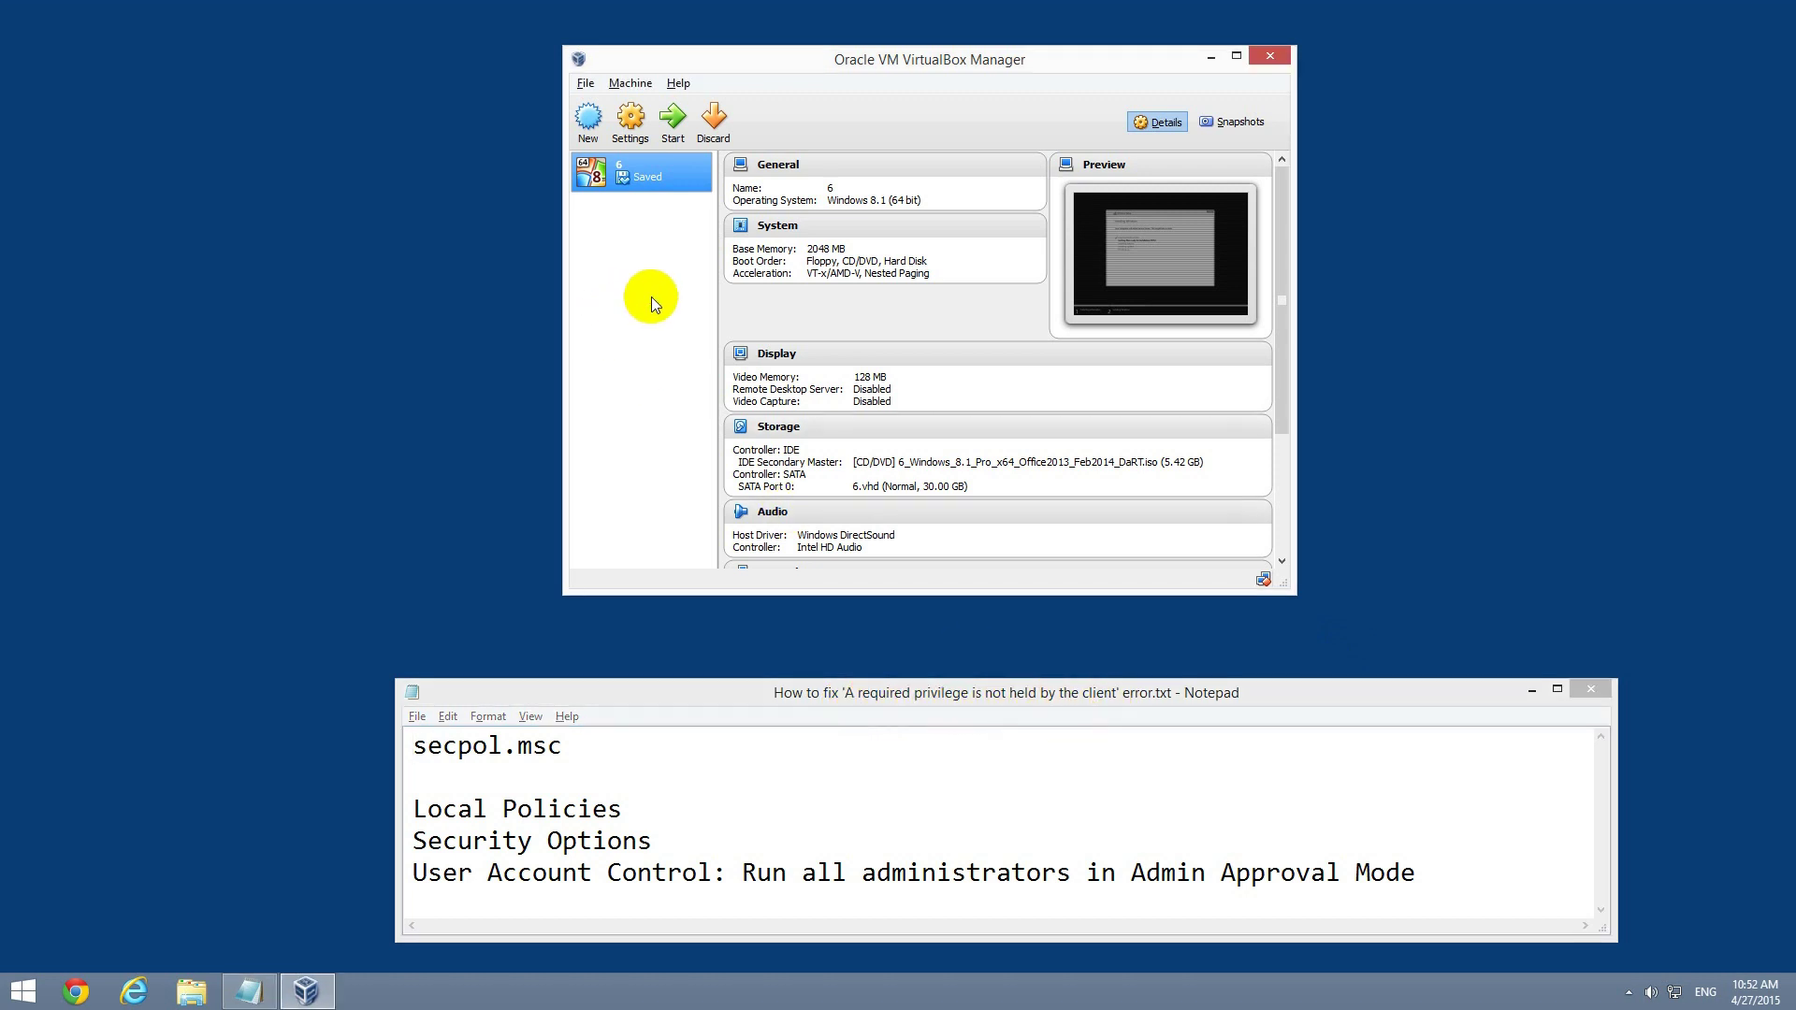
pyautogui.click(593, 130)
pyautogui.write('1')
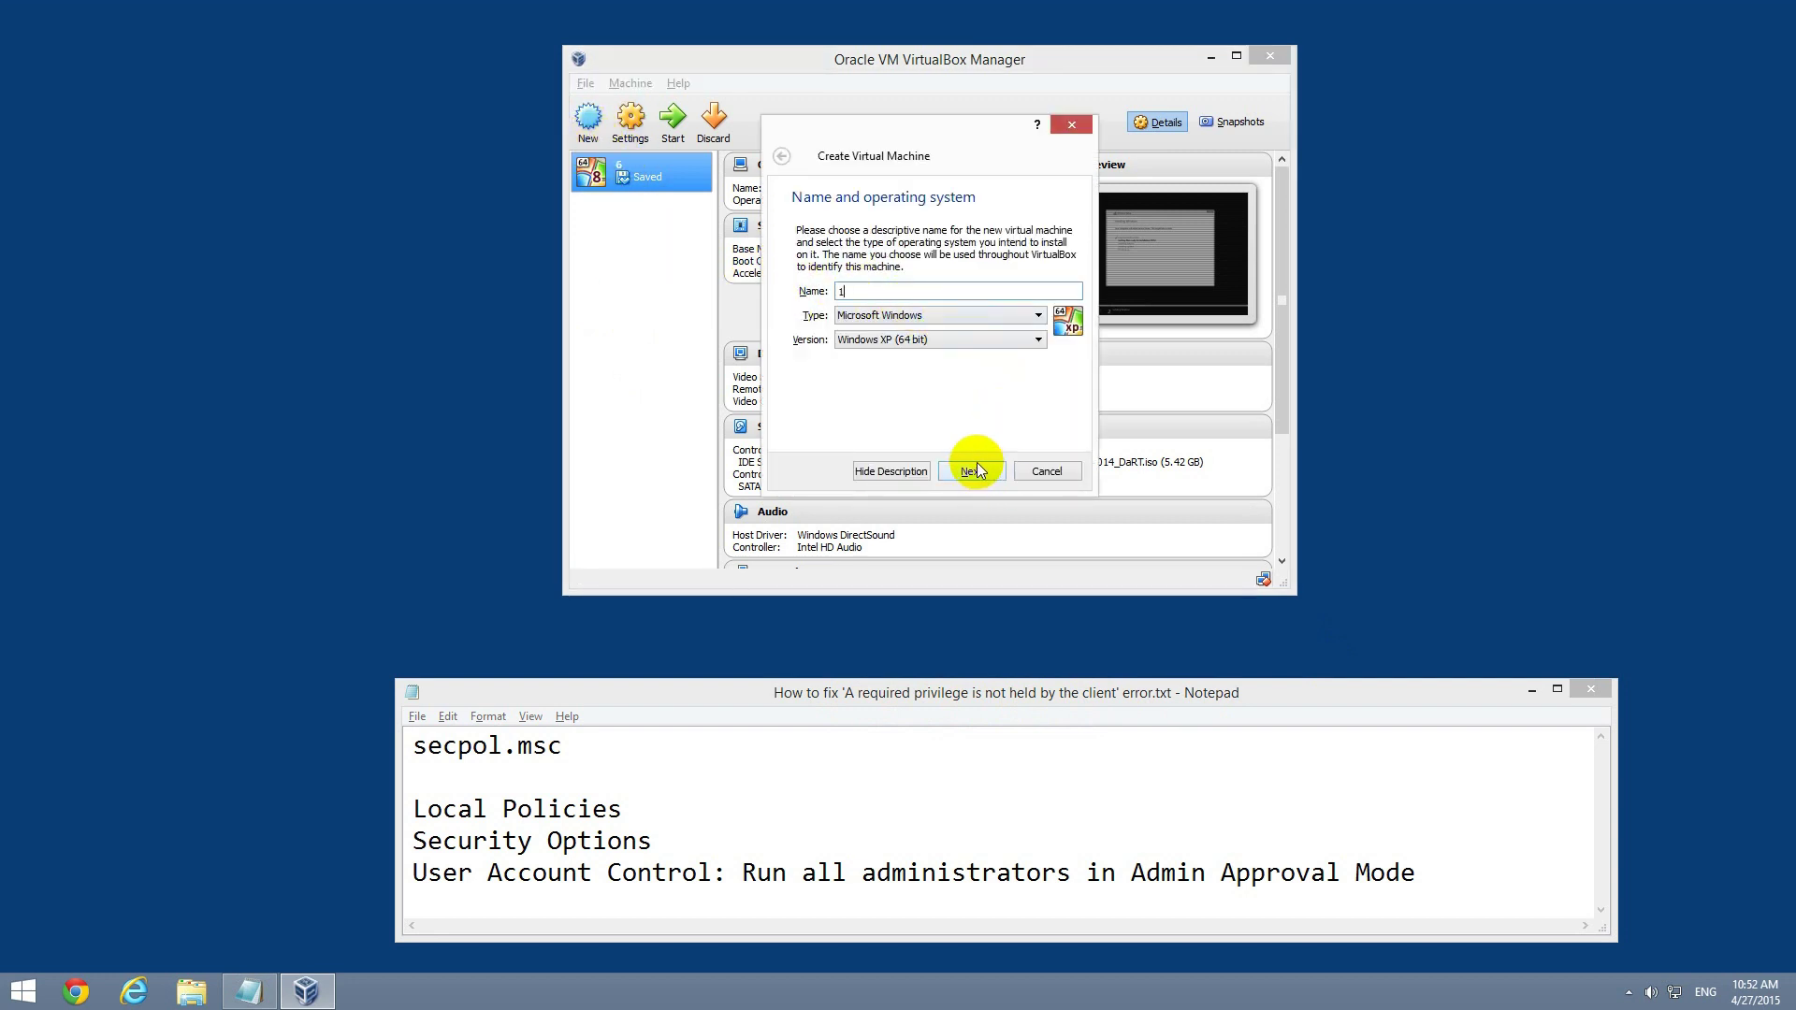
pyautogui.click(974, 473)
pyautogui.click(980, 472)
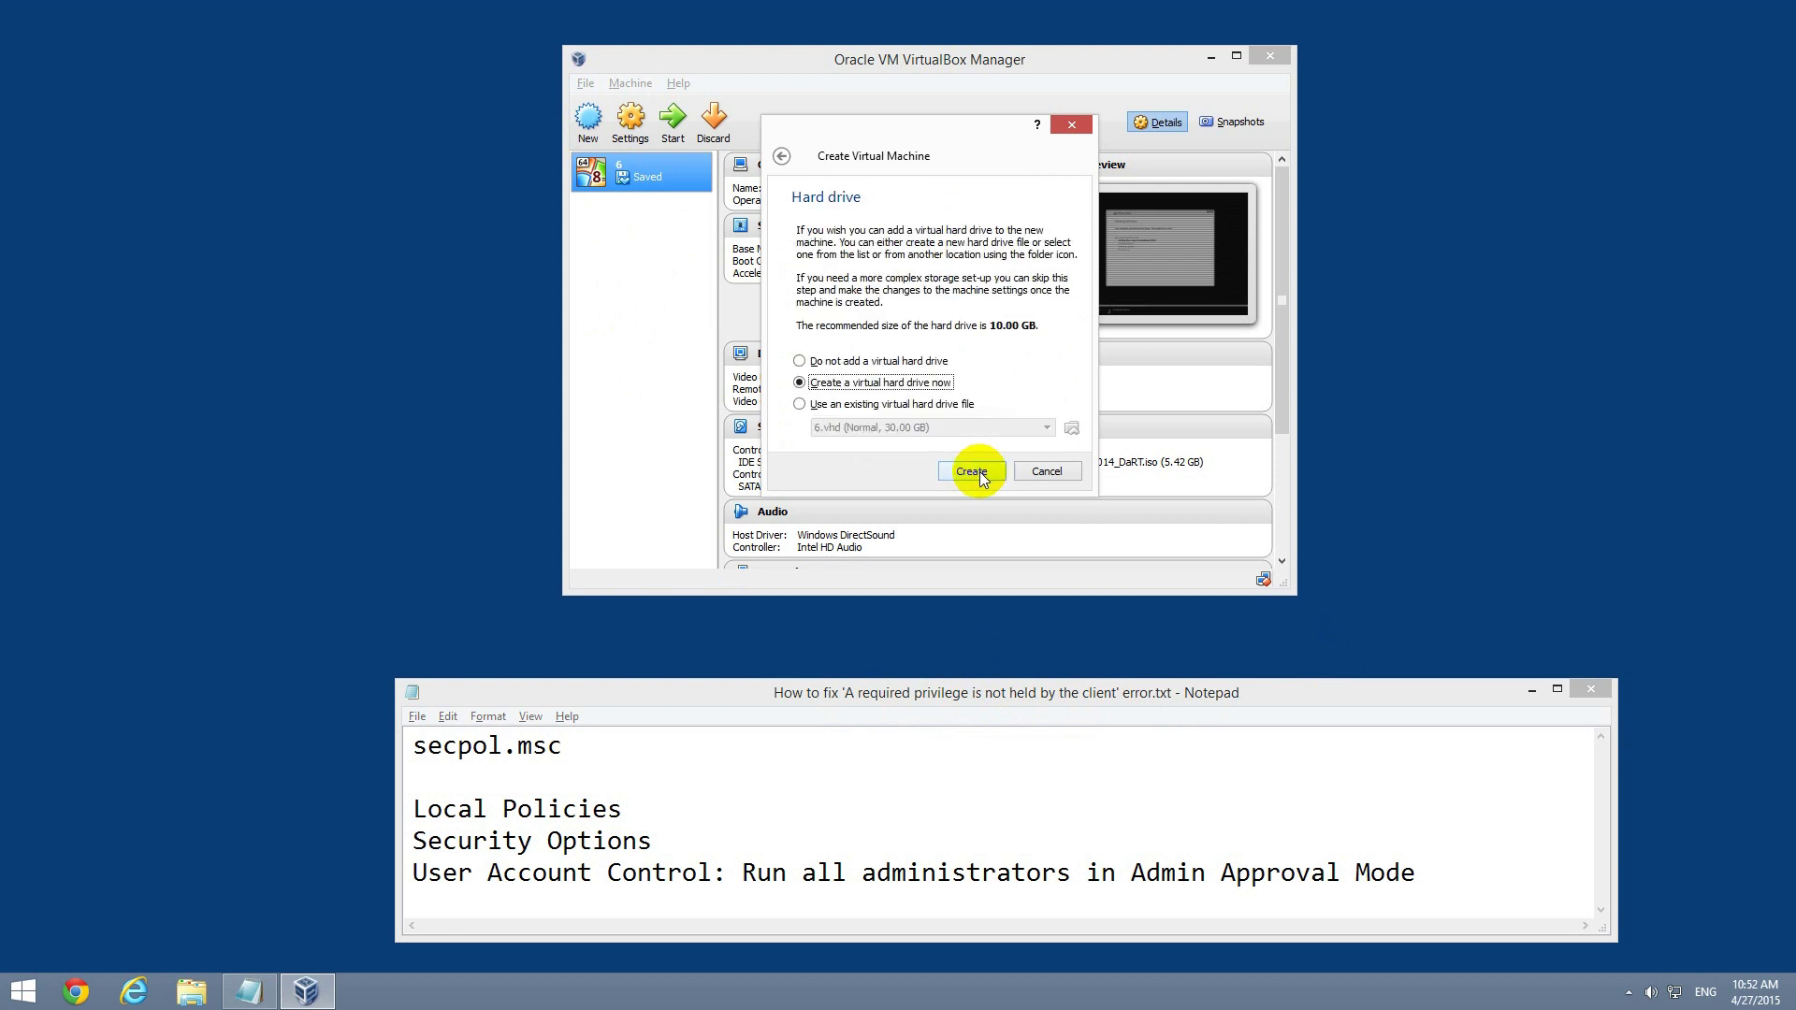
pyautogui.click(985, 472)
pyautogui.click(1009, 463)
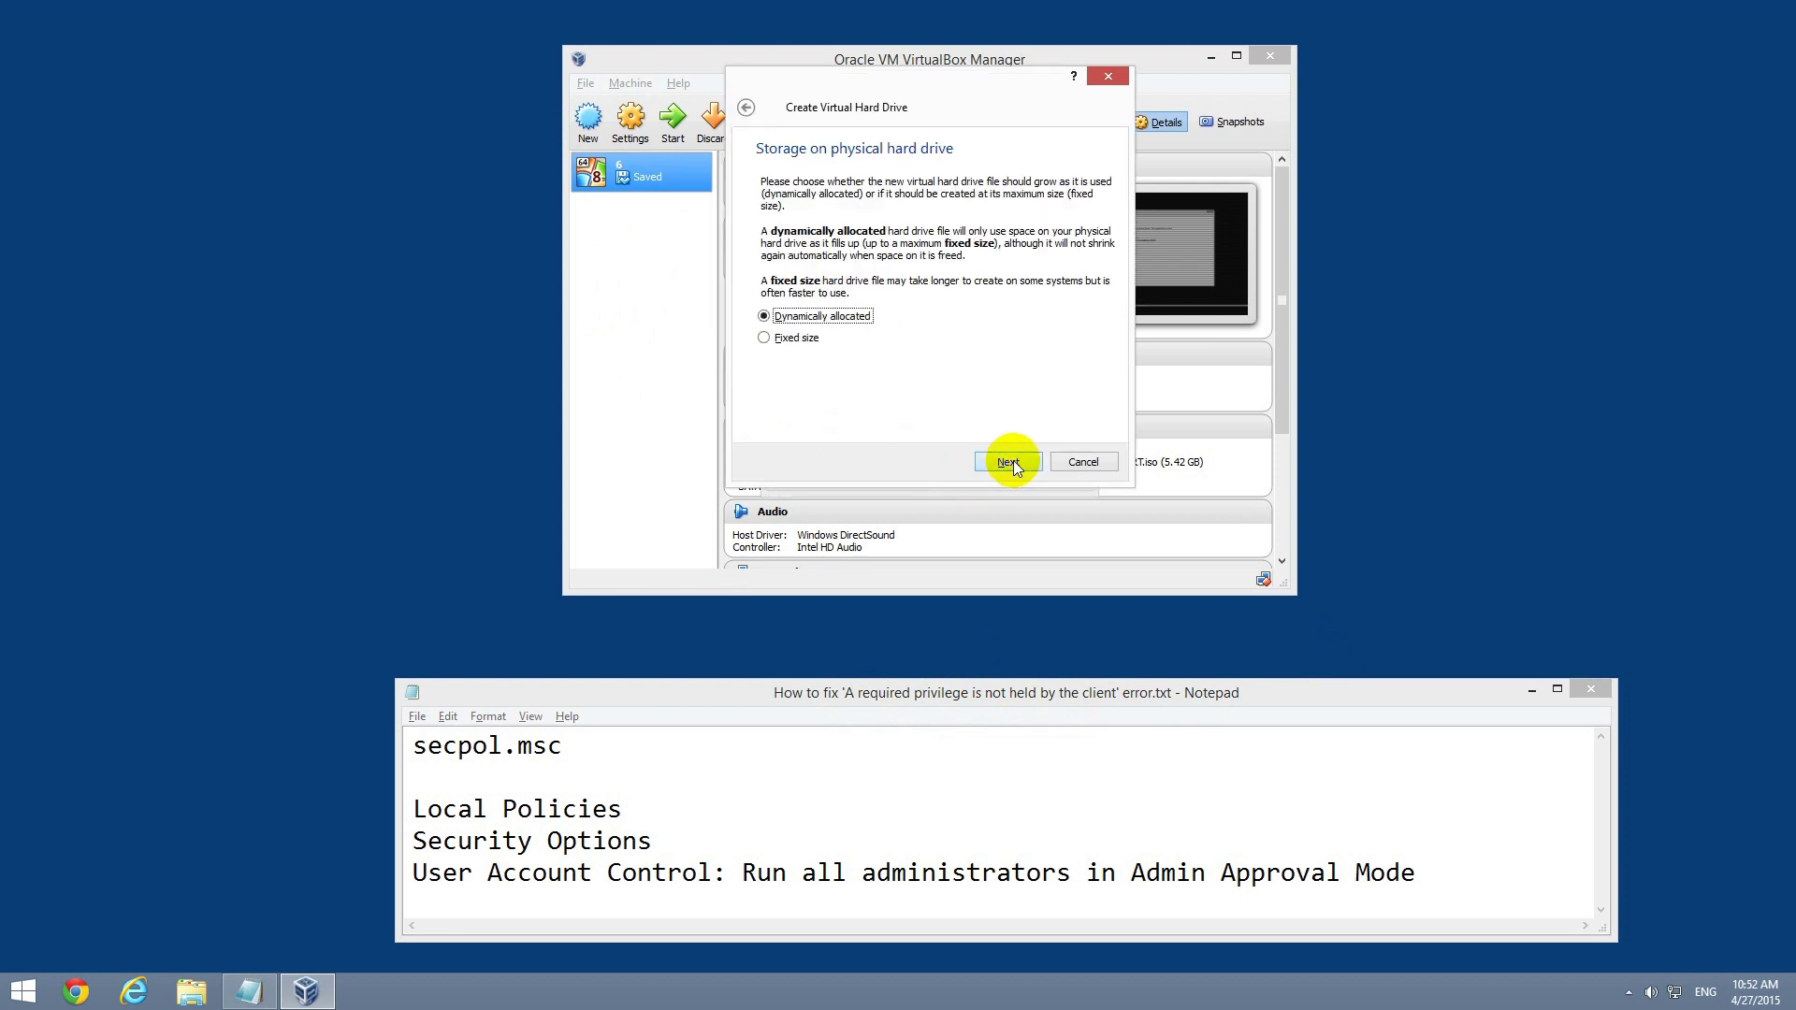
pyautogui.click(1004, 458)
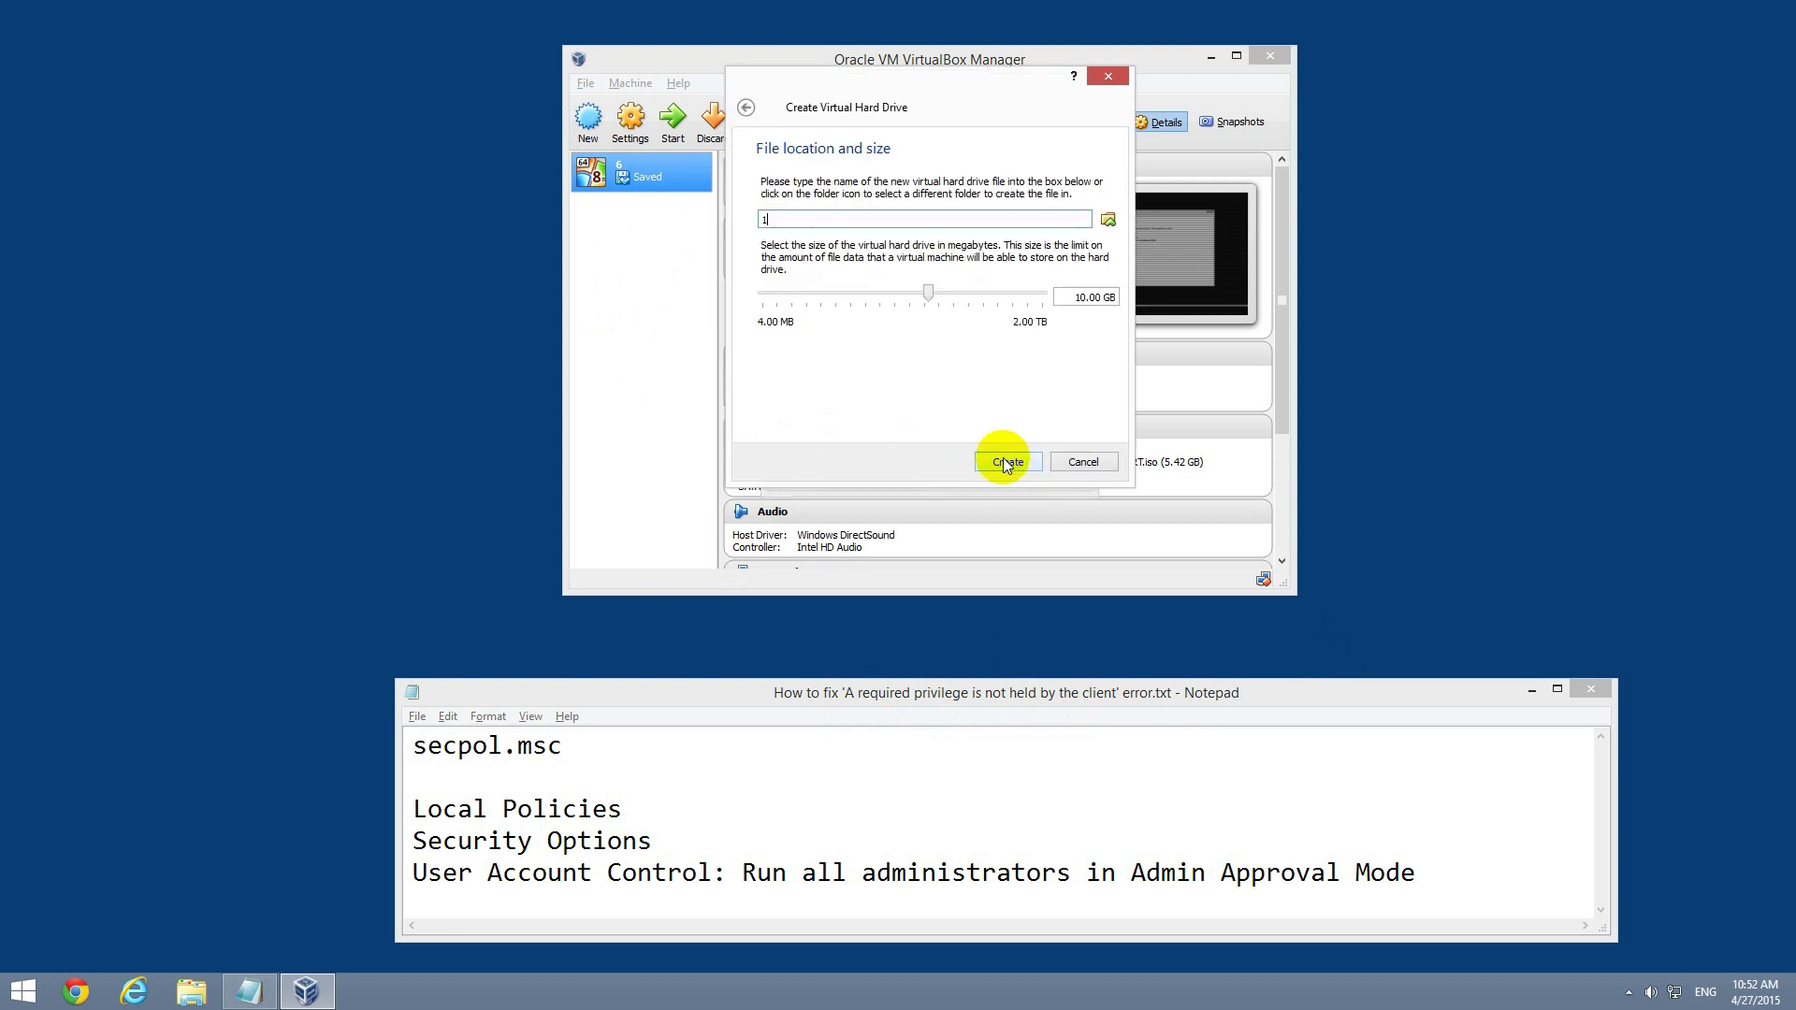
pyautogui.click(1110, 224)
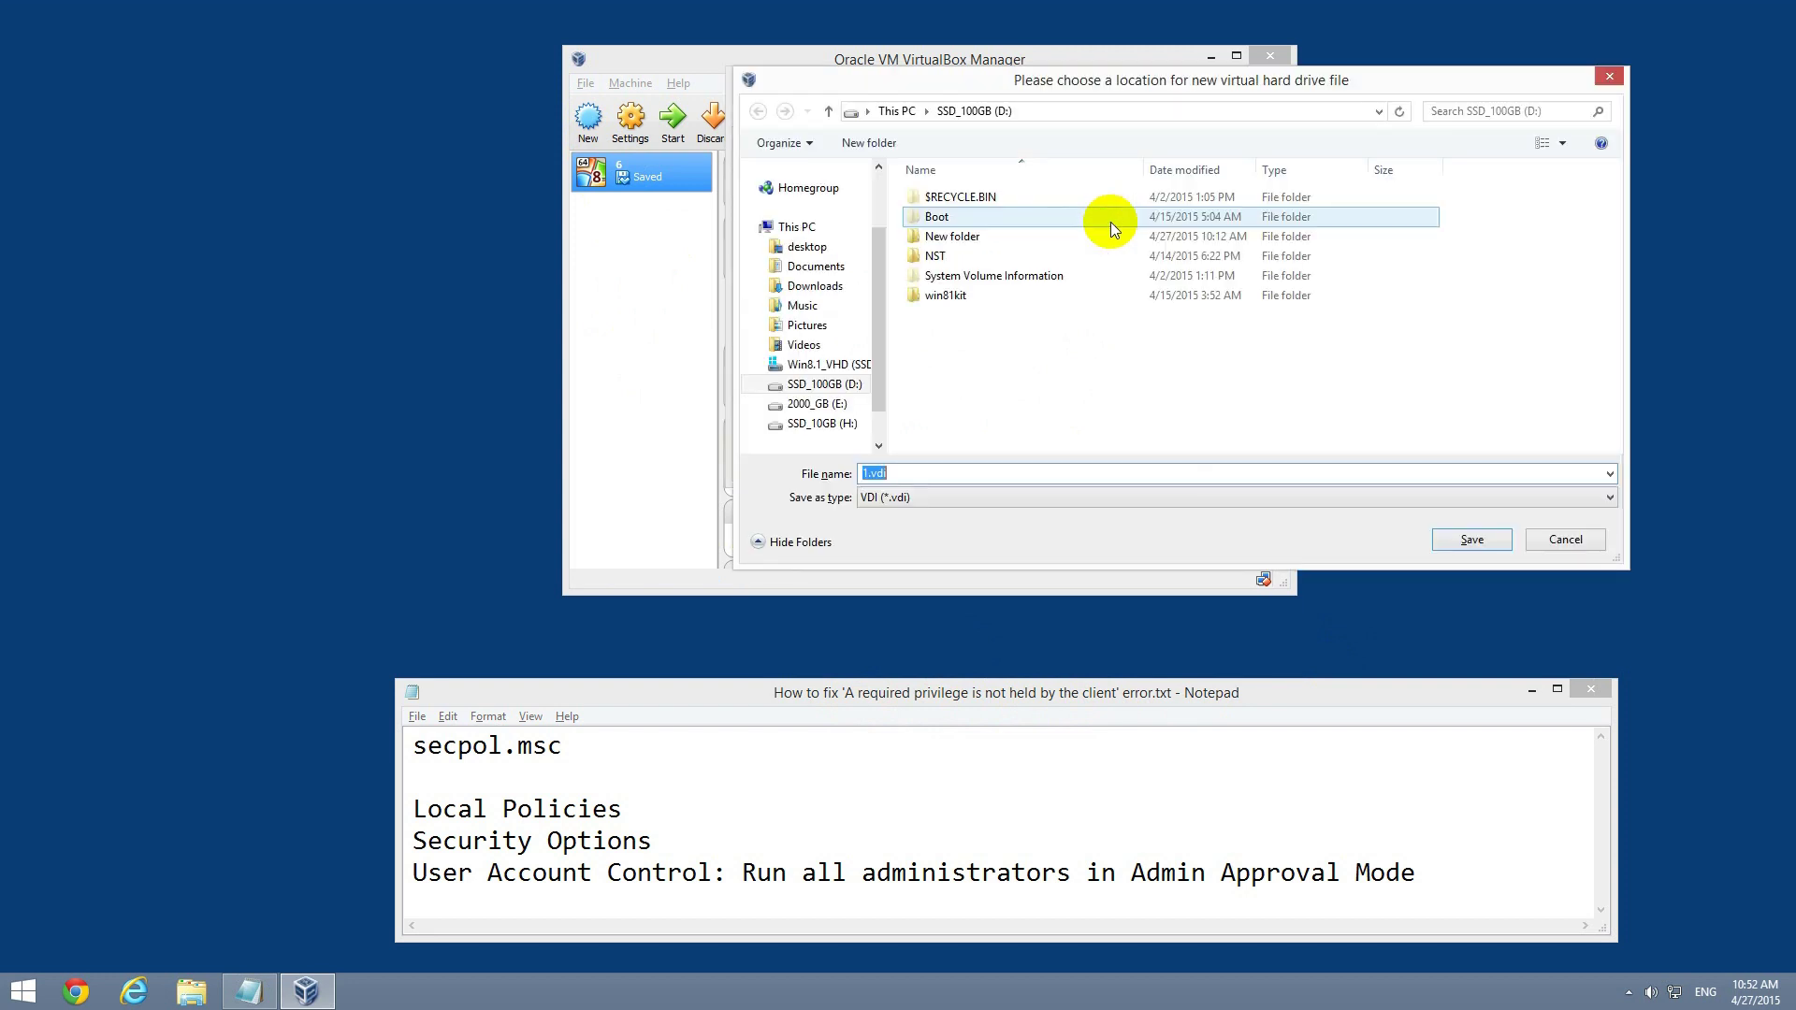
pyautogui.click(827, 385)
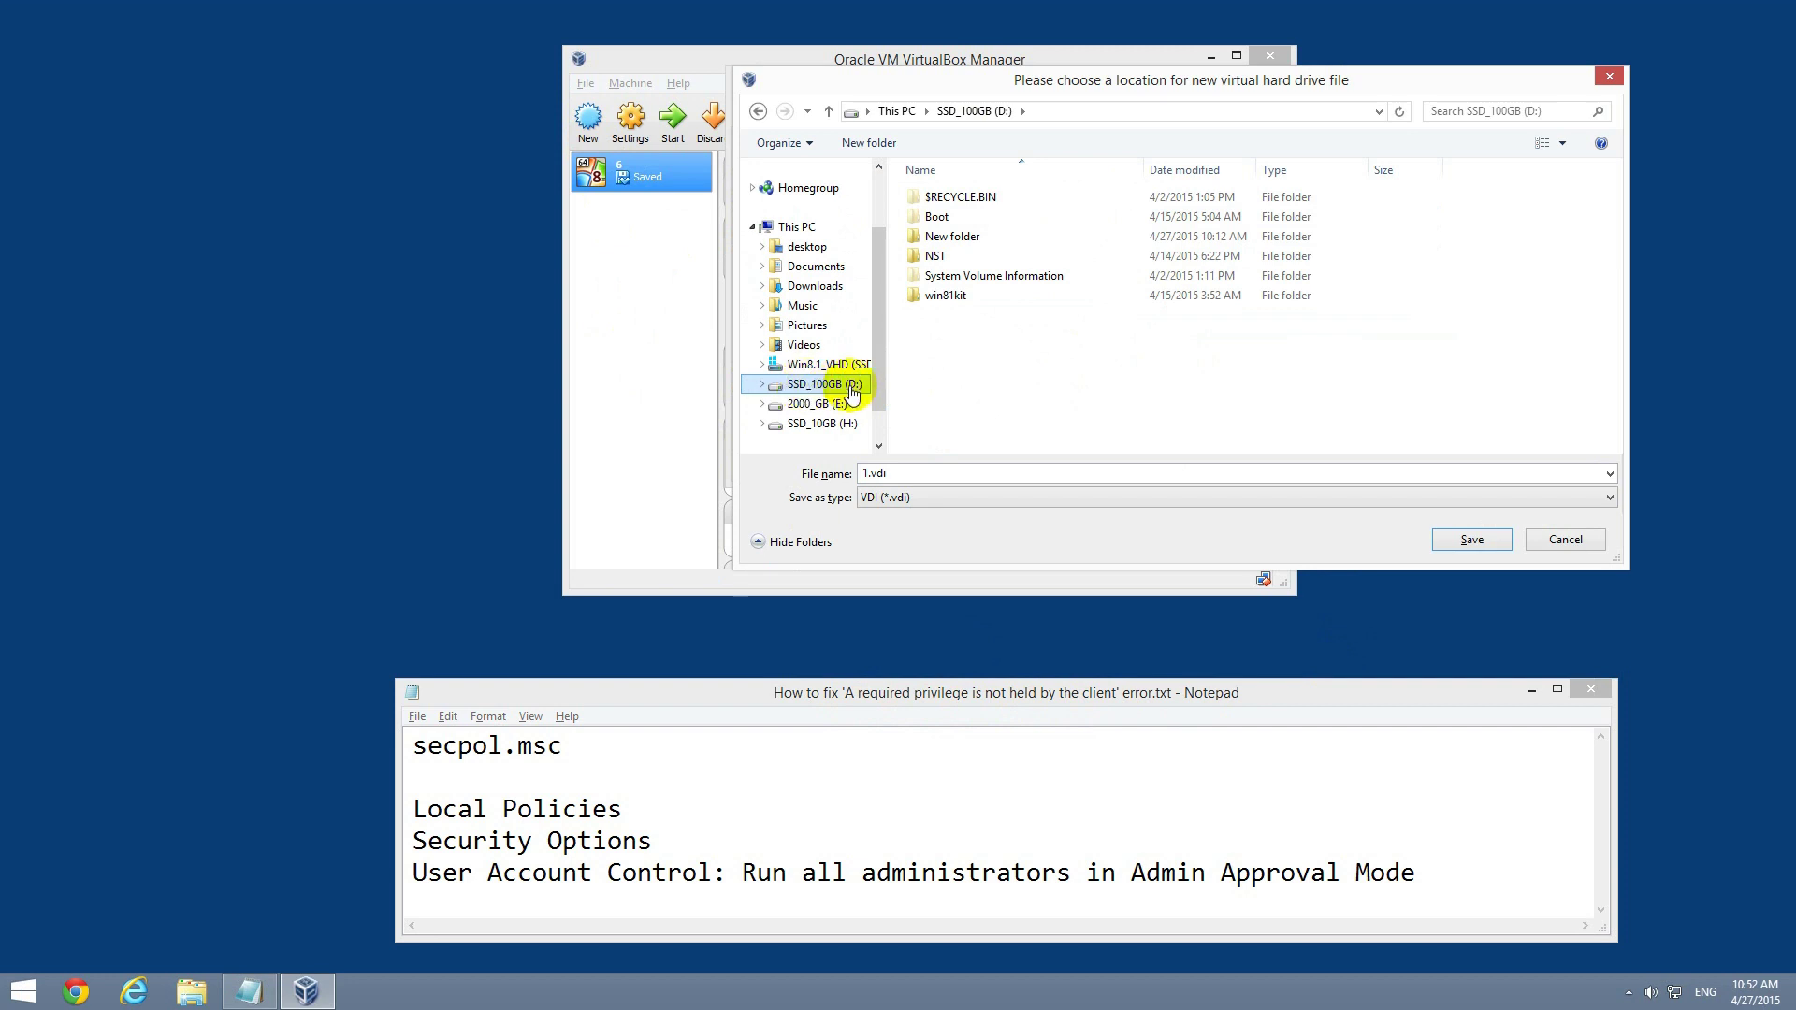
pyautogui.click(1468, 542)
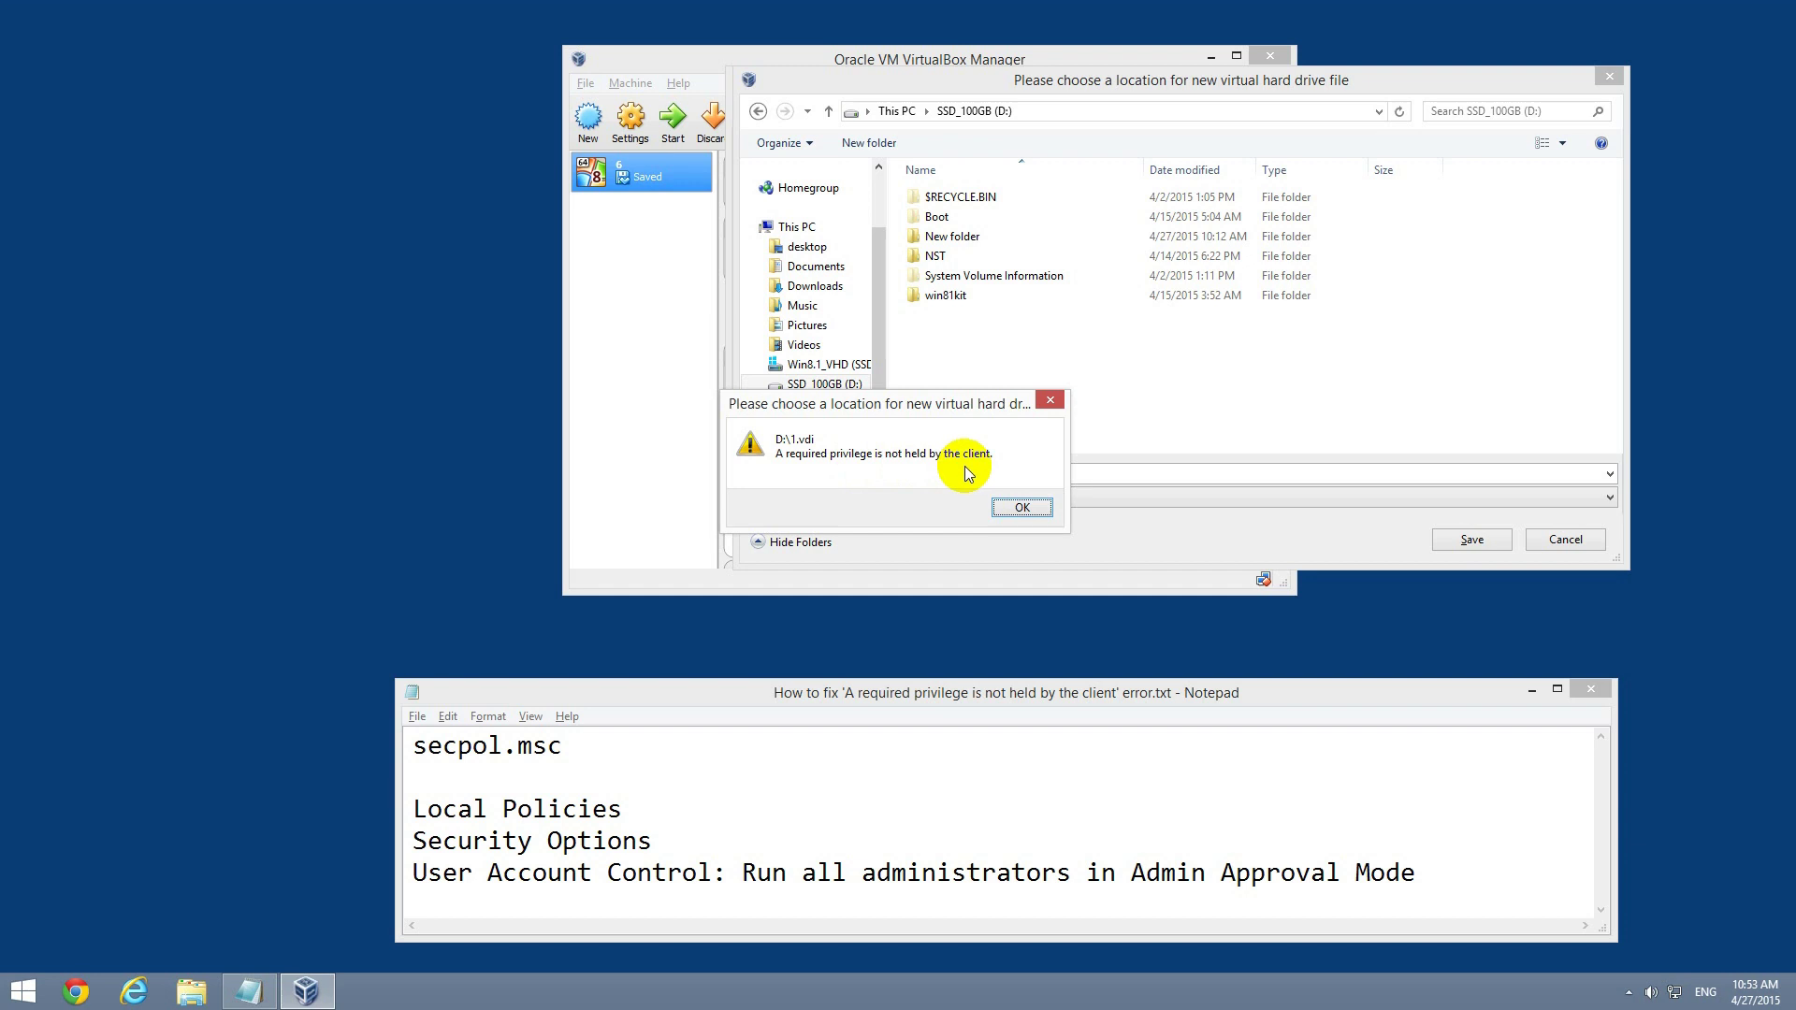
pyautogui.click(1021, 507)
pyautogui.click(1470, 539)
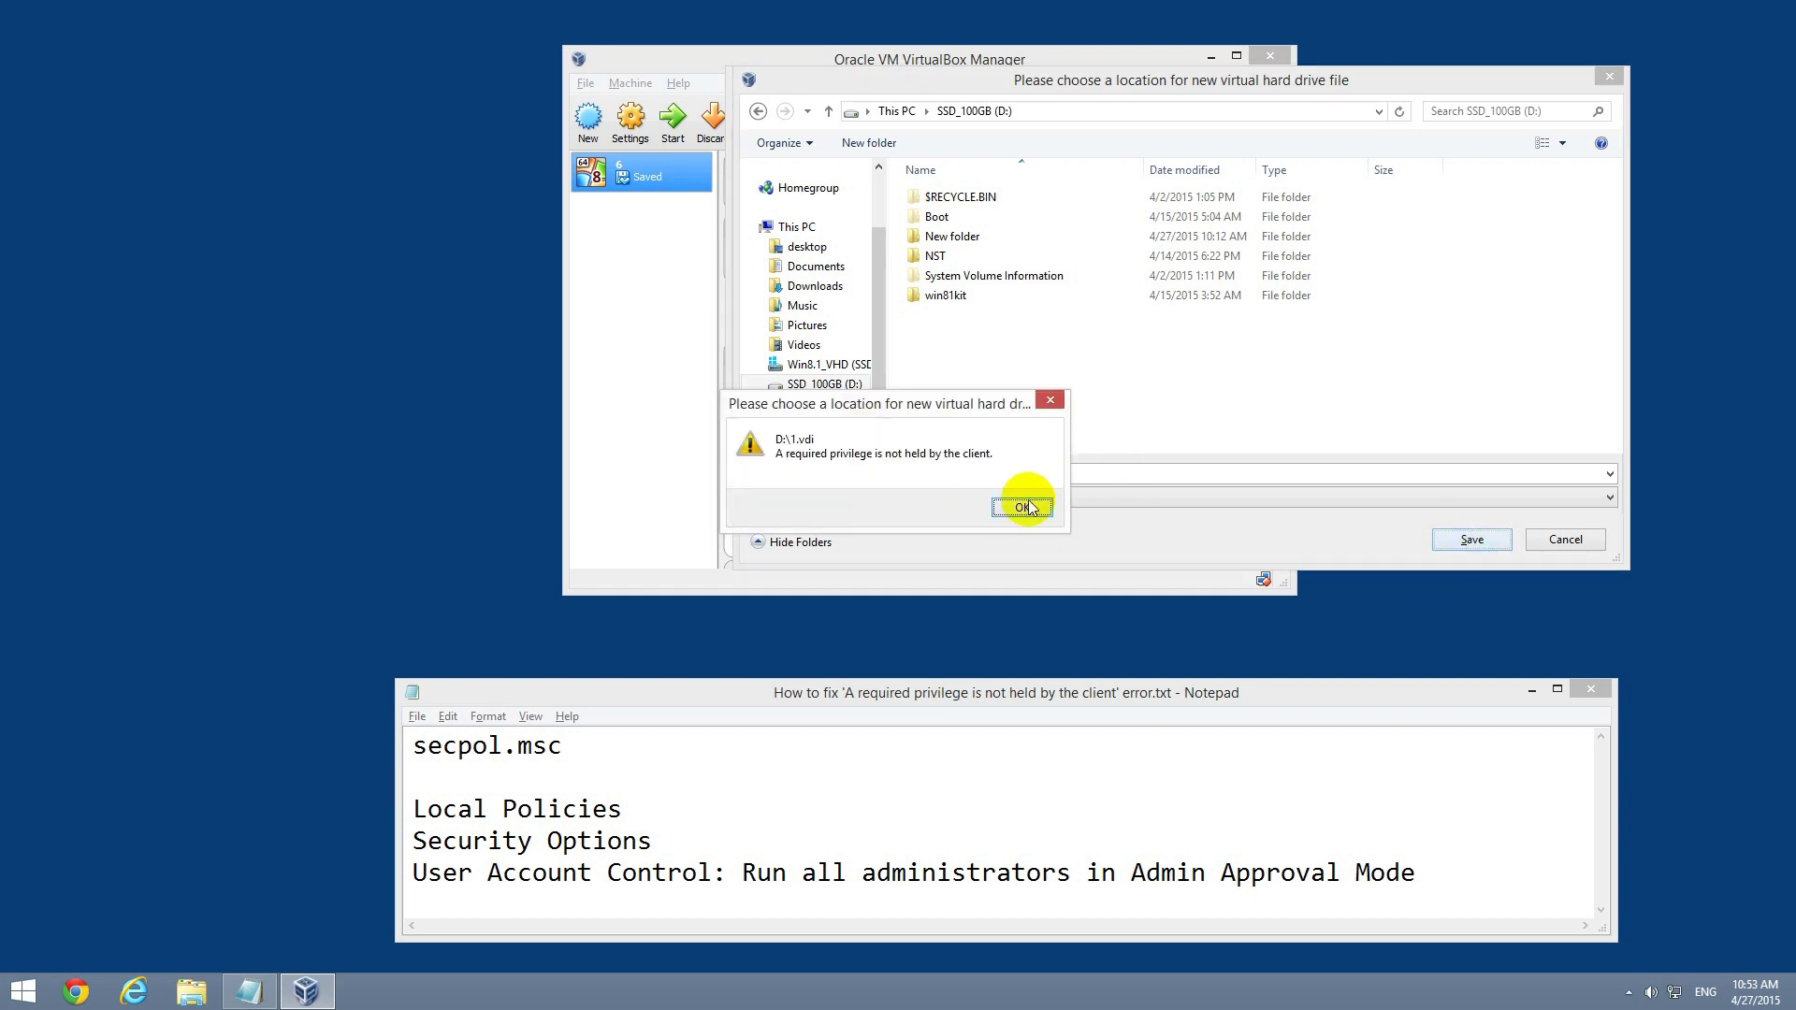
pyautogui.click(1027, 508)
pyautogui.click(1467, 540)
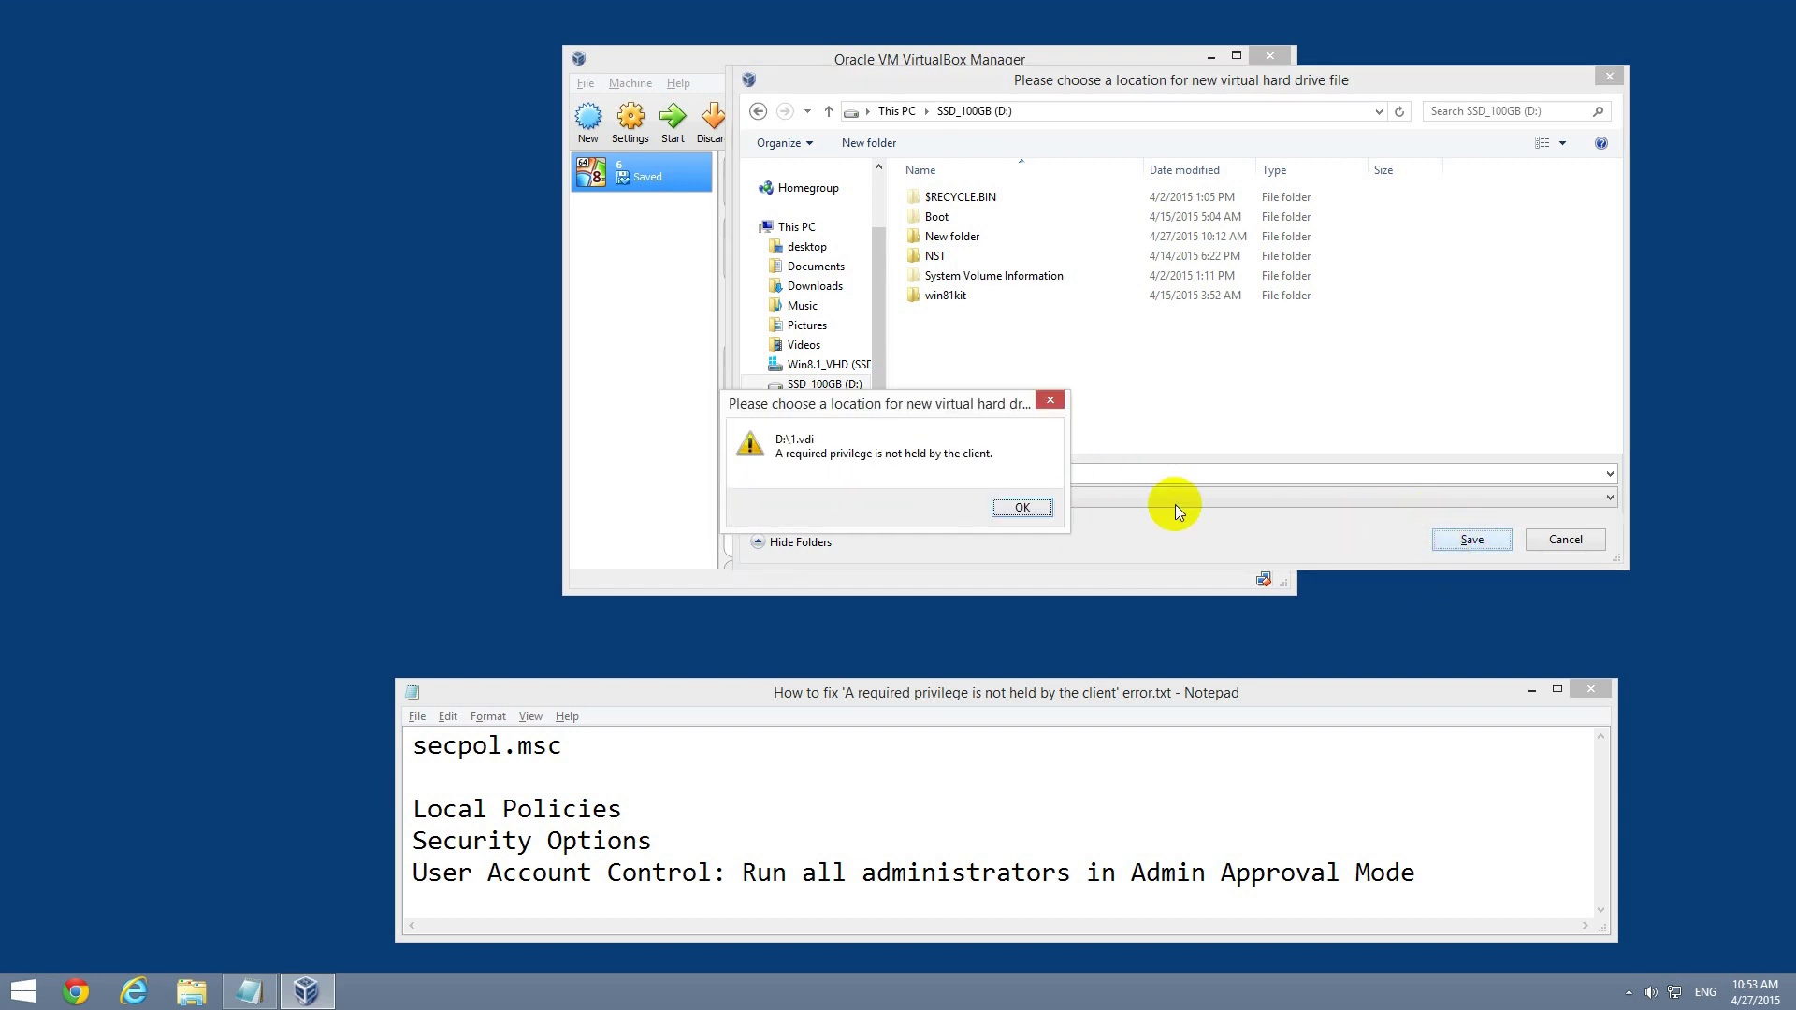
pyautogui.click(1021, 506)
pyautogui.click(1564, 539)
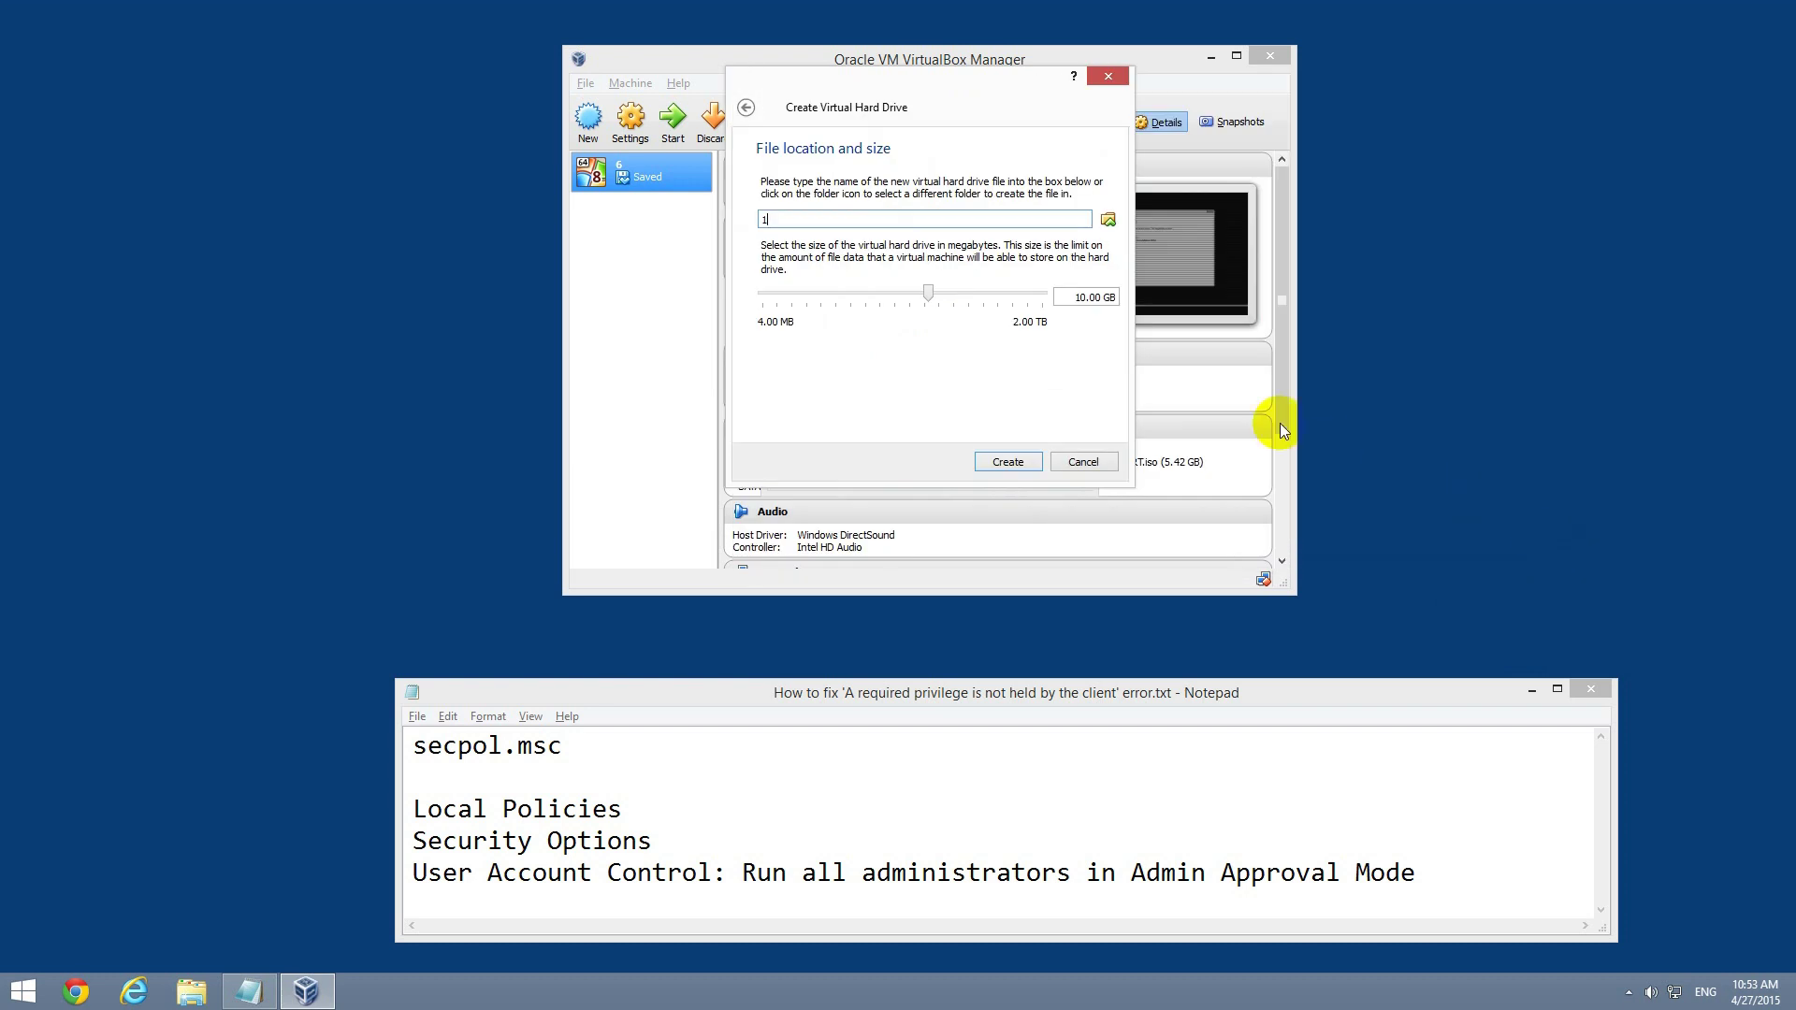
pyautogui.click(1097, 462)
# Cancel the new machine wizard and select secpol.msc in the Notepad fix notes.
pyautogui.click(1048, 472)
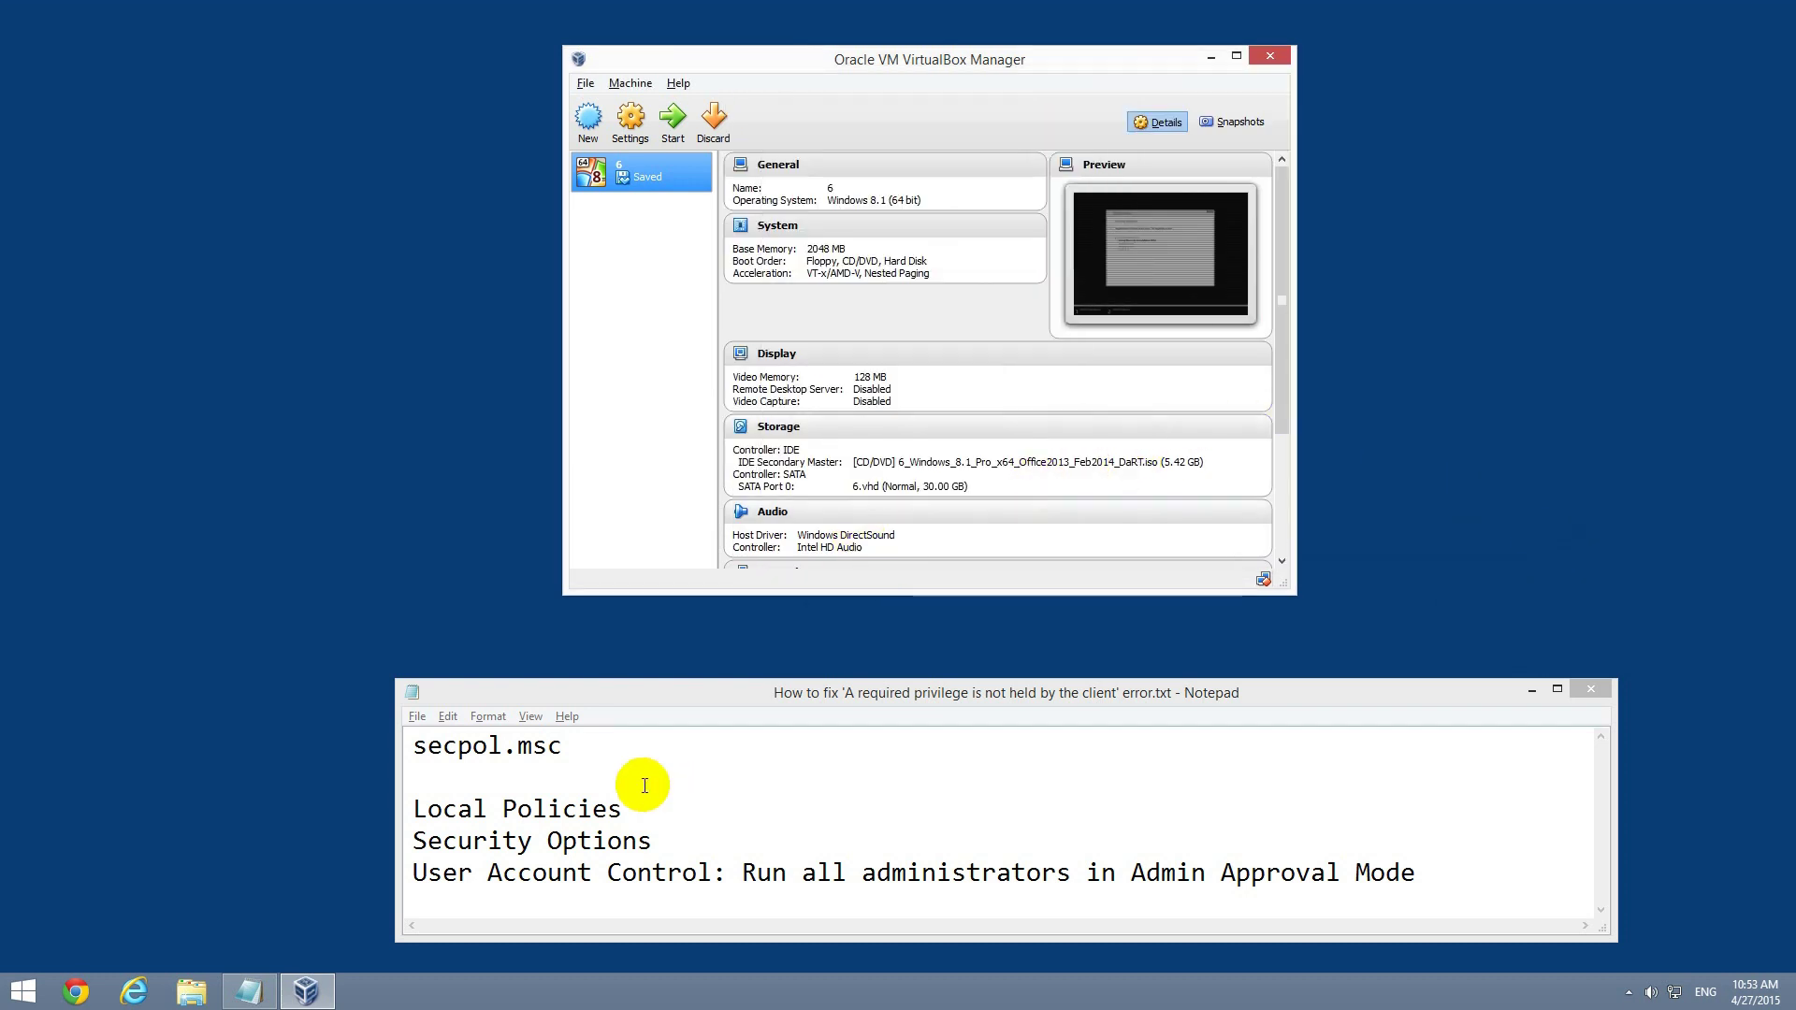
pyautogui.click(576, 745)
pyautogui.moveTo(618, 746); pyautogui.dragTo(372, 741)
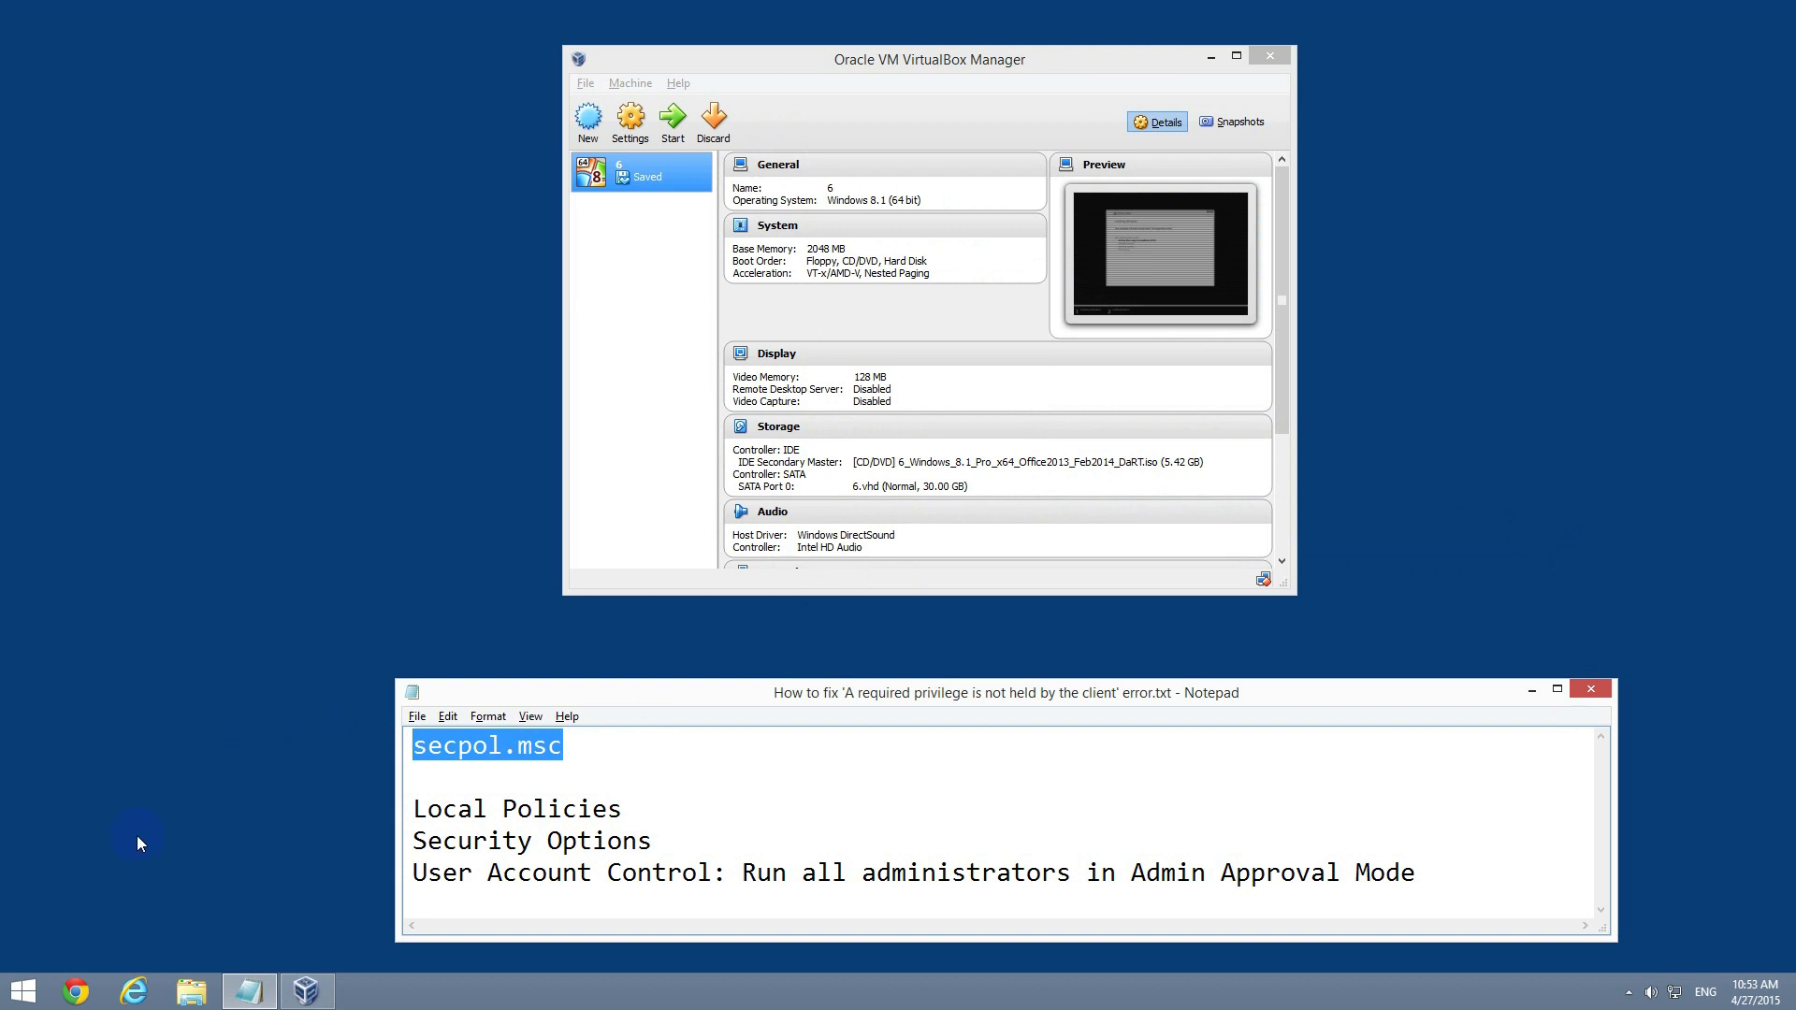
# Run secpol.msc from the Windows Run dialog to launch Local Security Policy.
pyautogui.rightClick(24, 994)
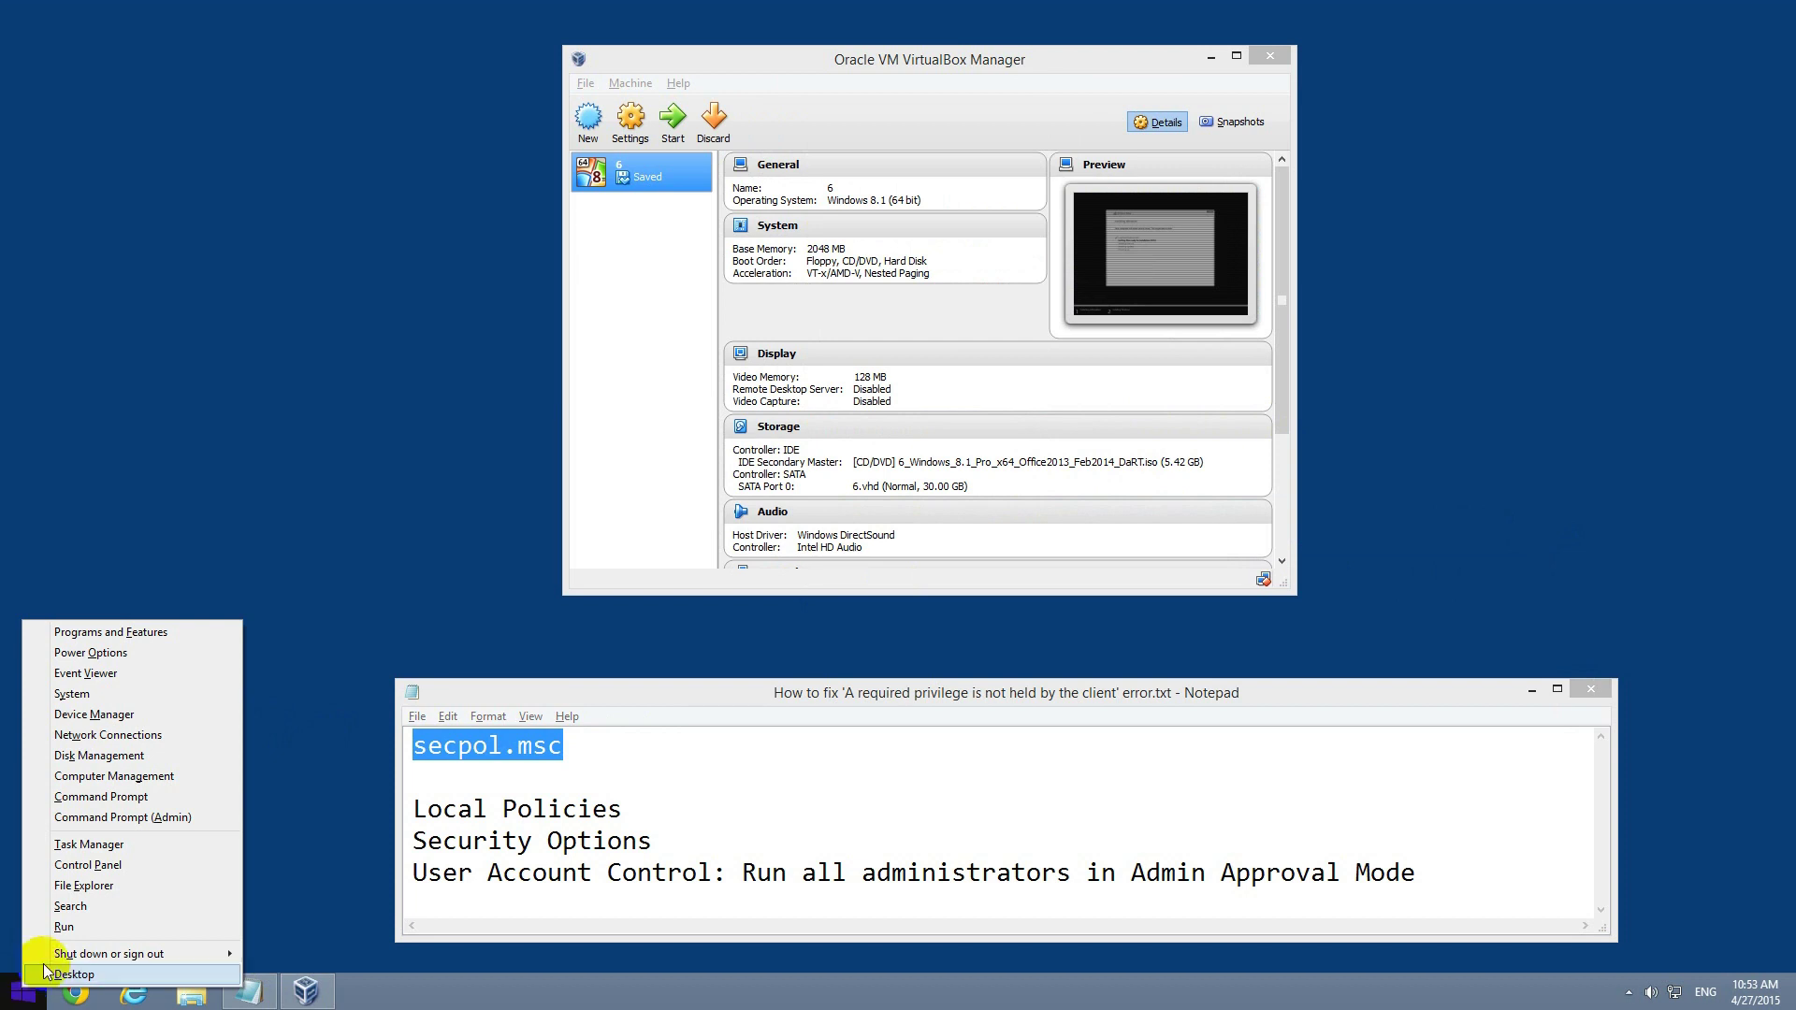
pyautogui.click(103, 925)
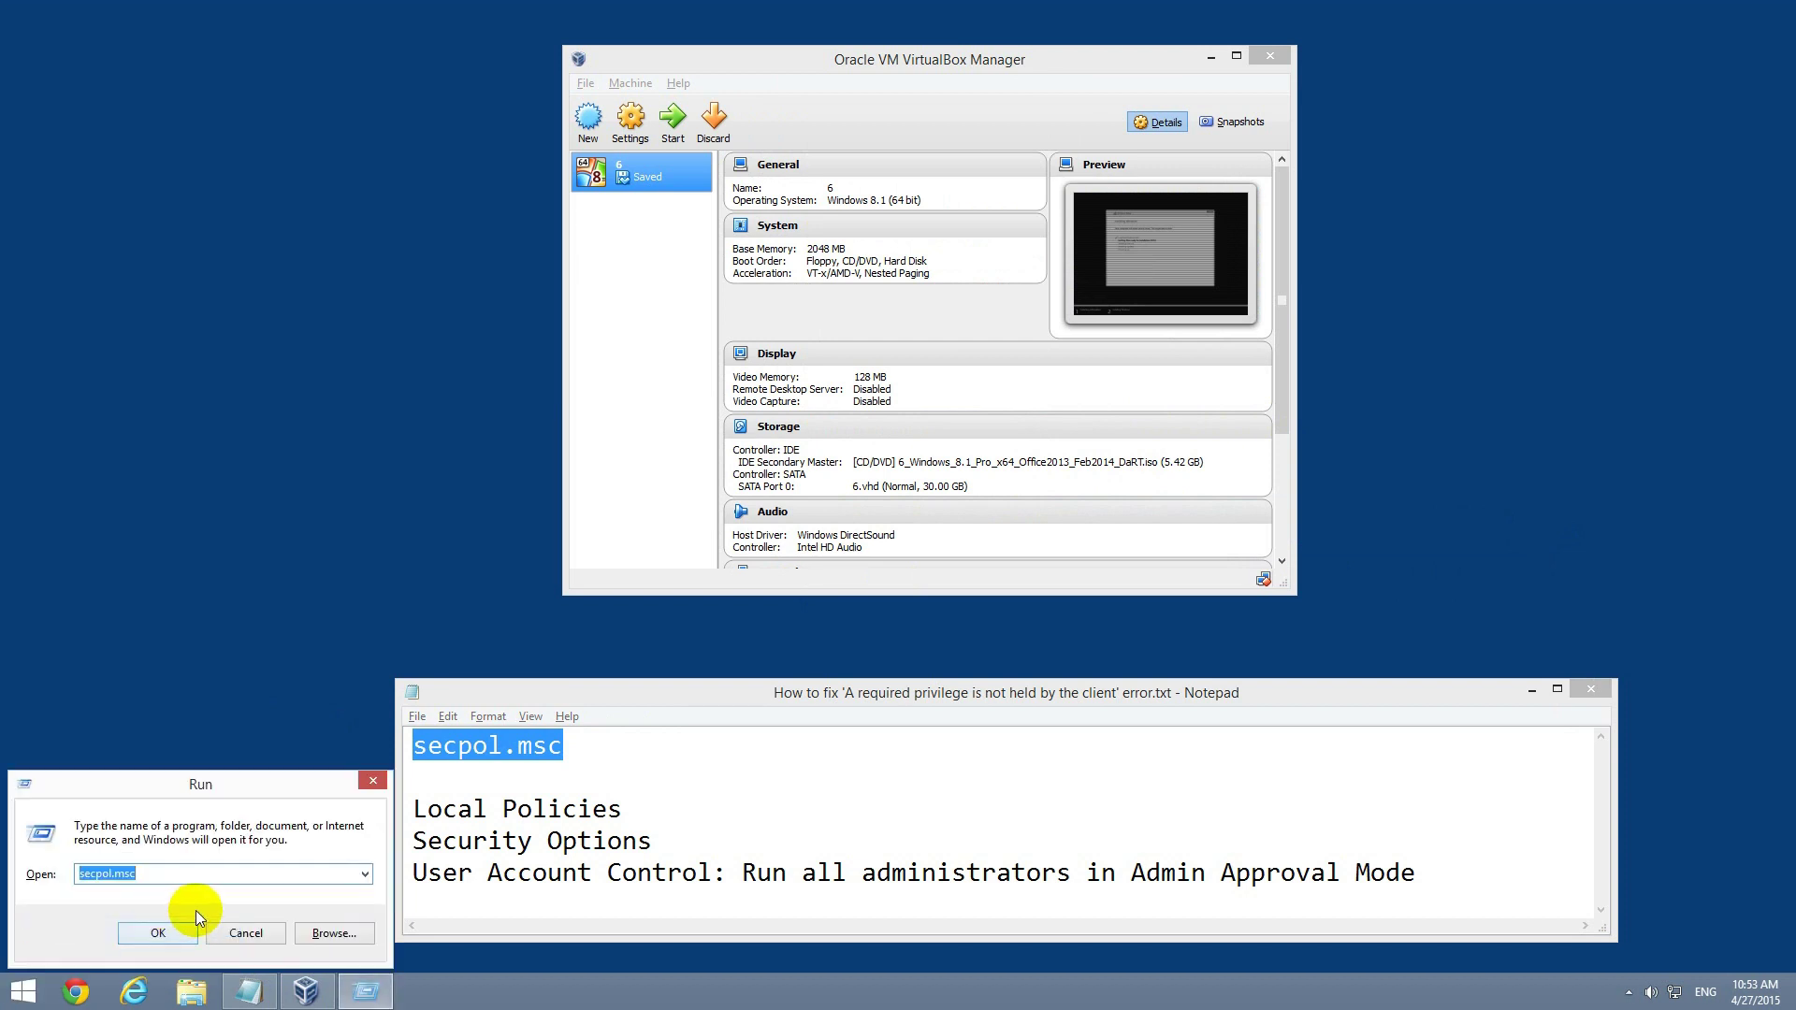
pyautogui.write('secpol')
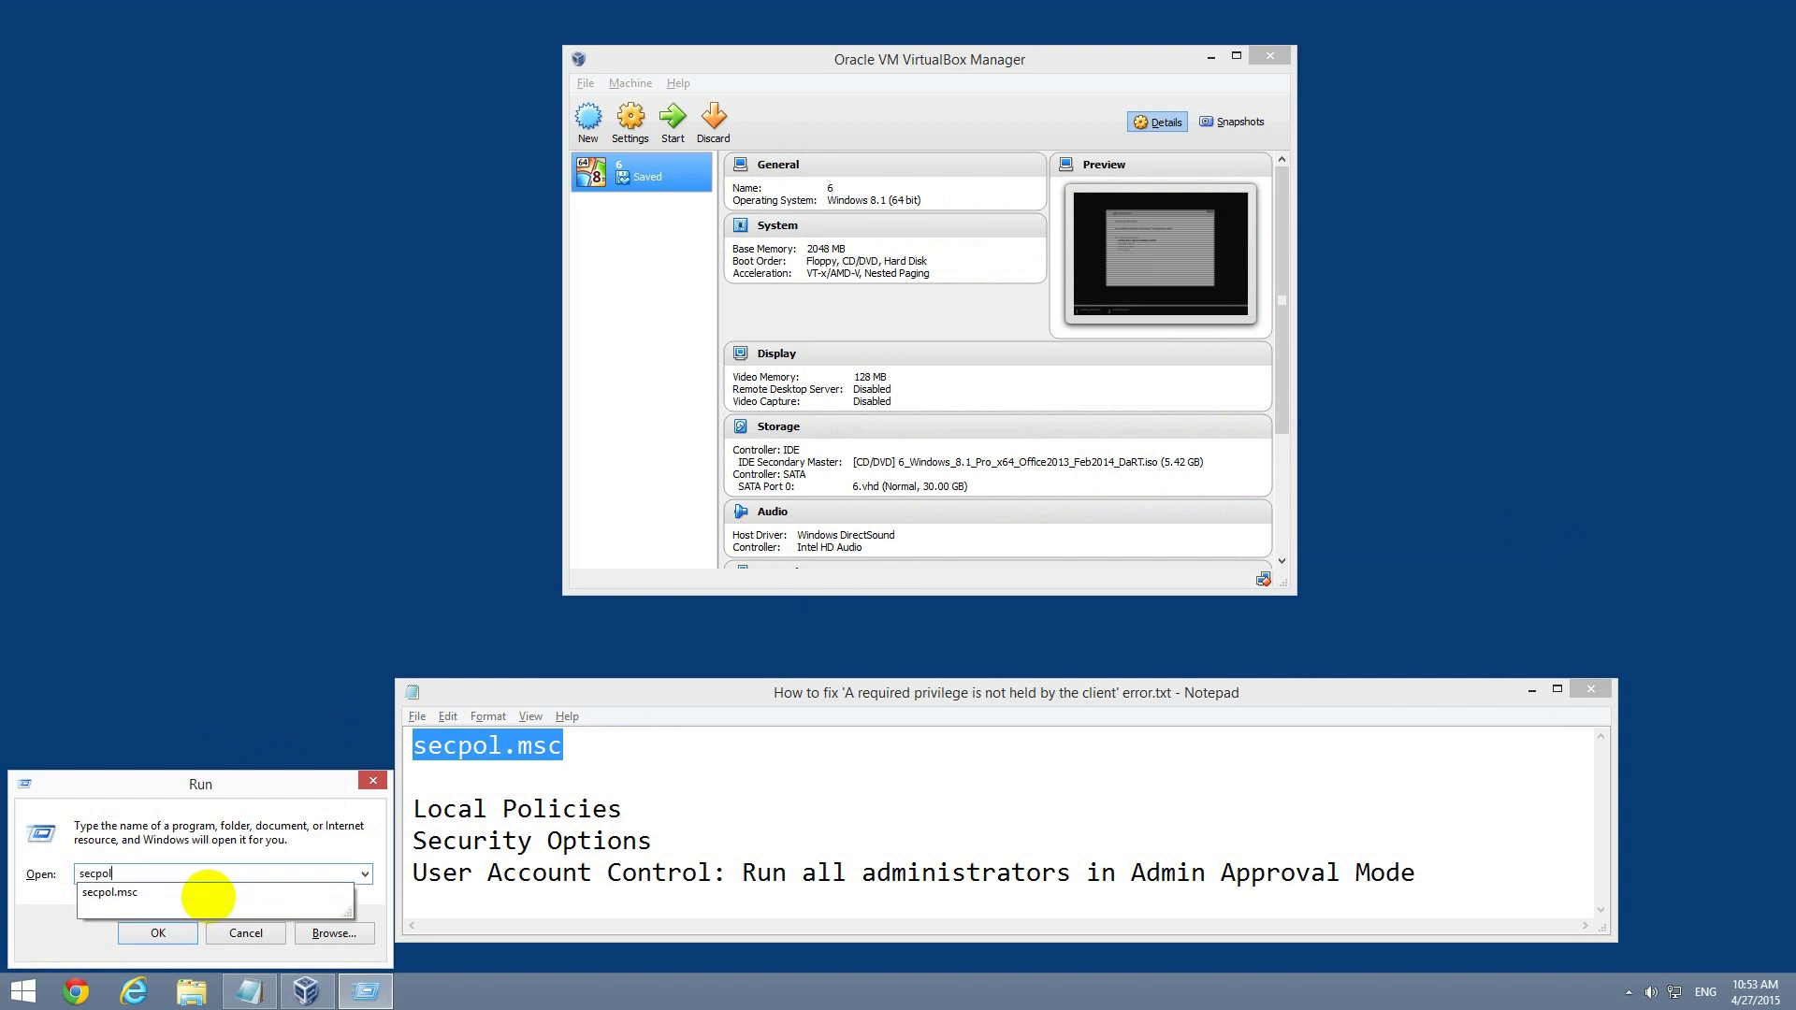
pyautogui.write('.msc')
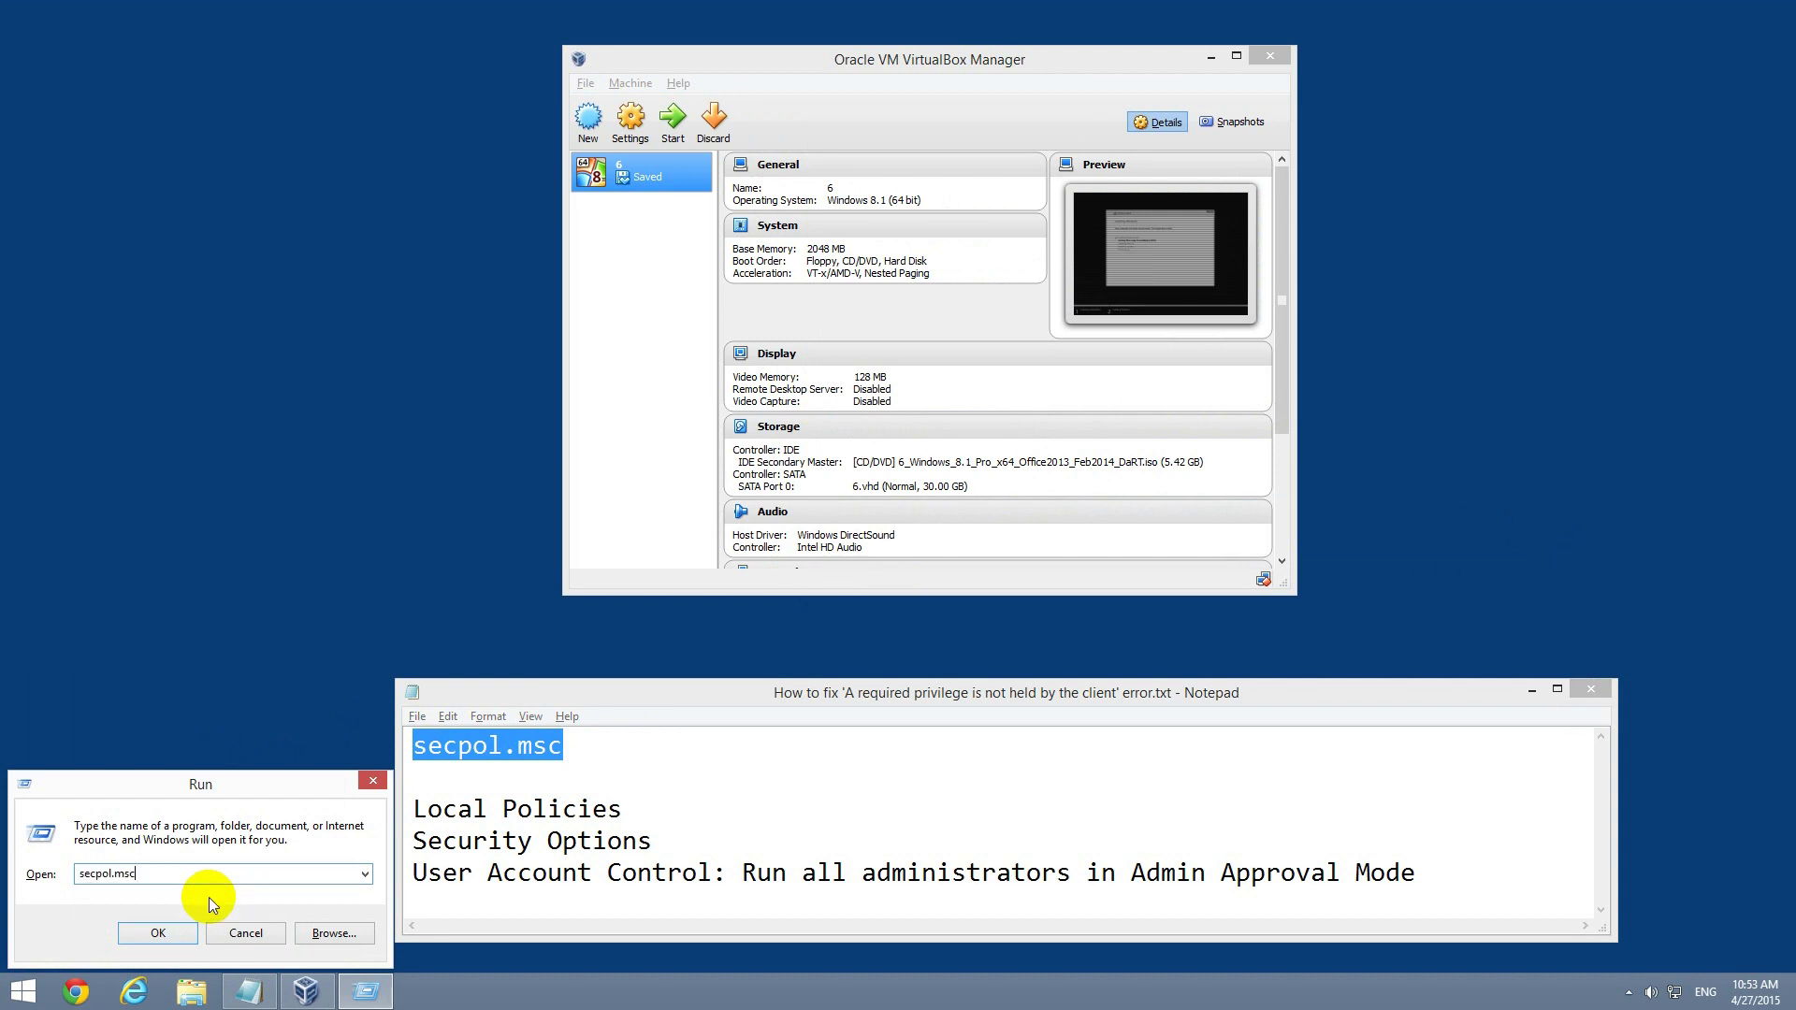
pyautogui.press('Return')
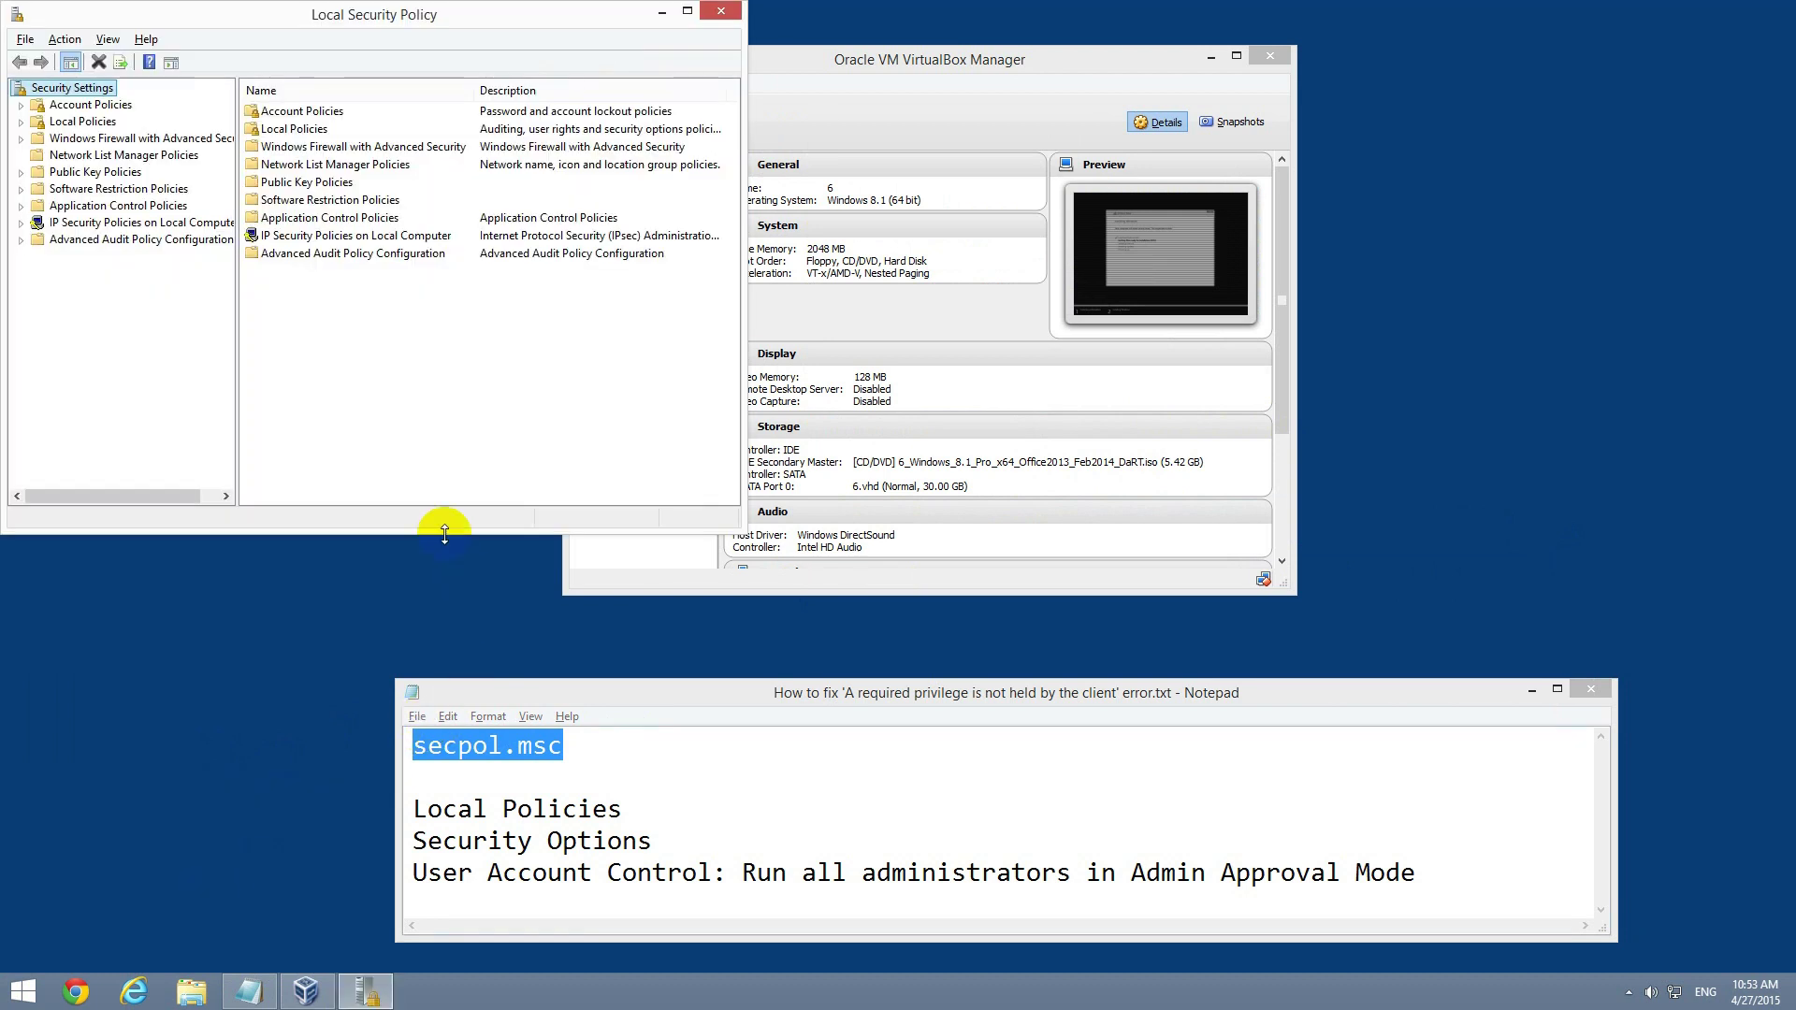
# Enlarge the Local Security Policy window and tree pane, and expand Local Policies.
pyautogui.moveTo(239, 406); pyautogui.dragTo(321, 407)
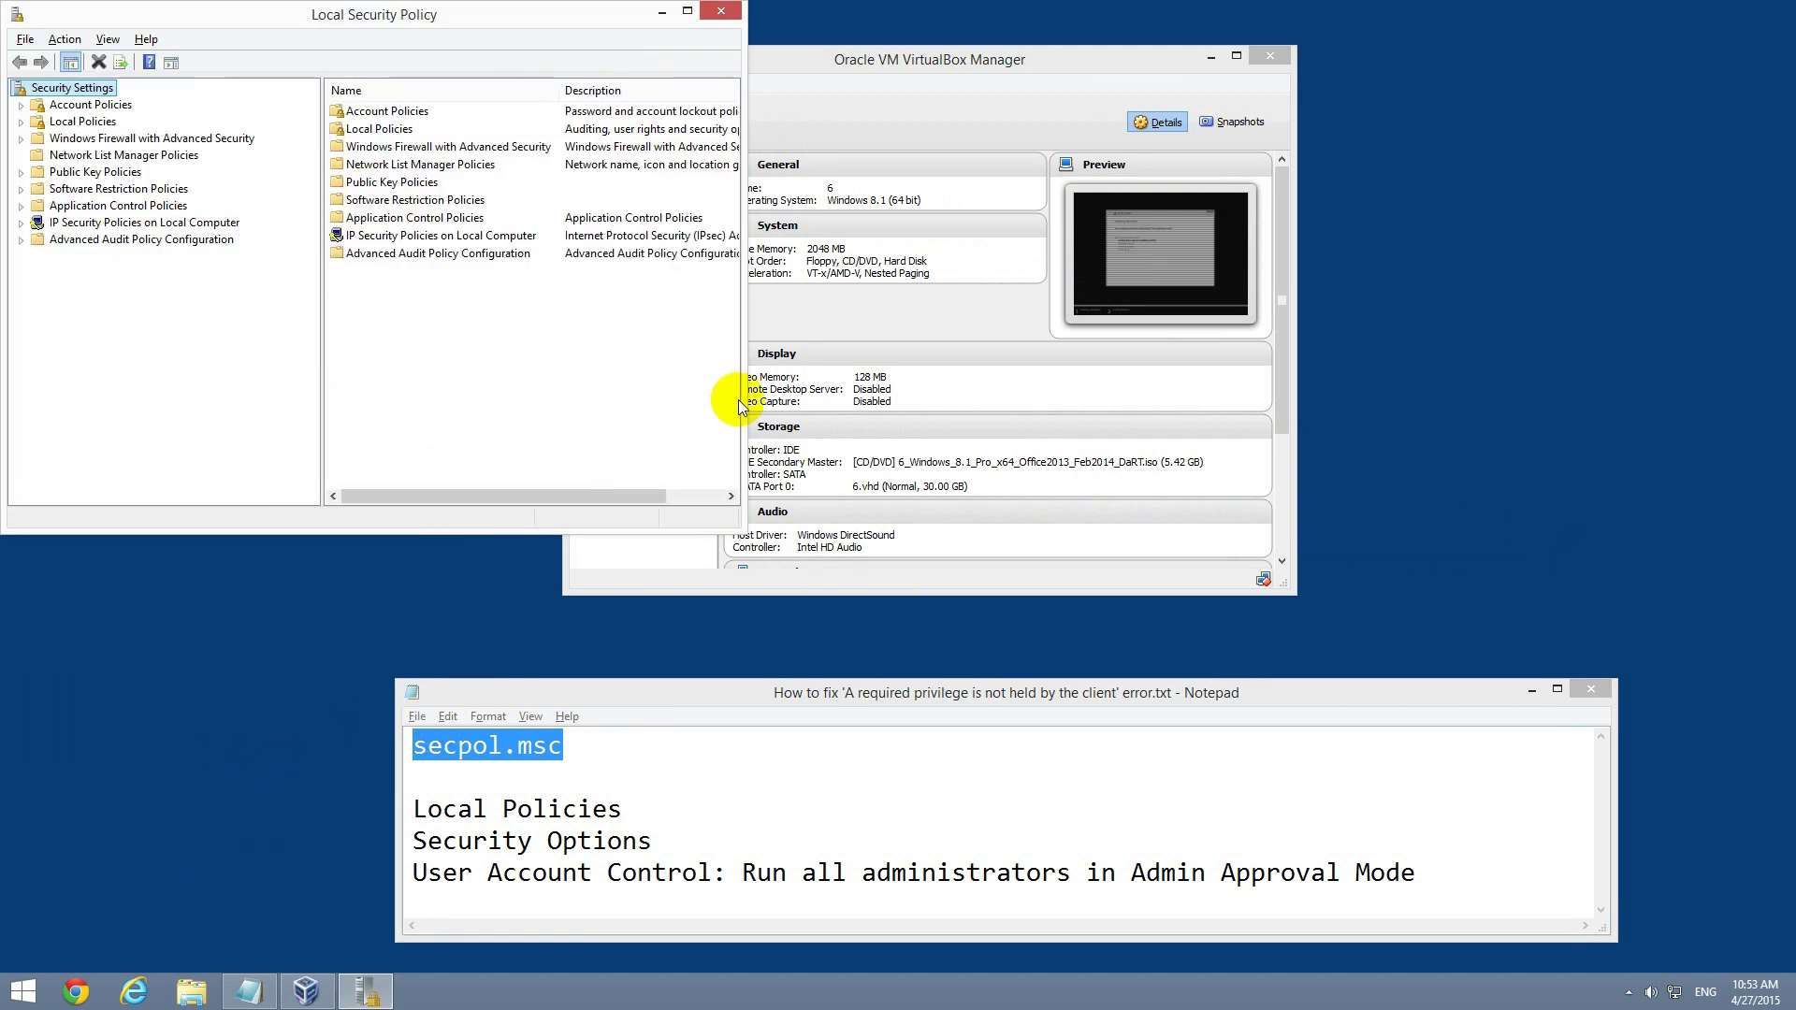
pyautogui.moveTo(738, 406); pyautogui.dragTo(1004, 410)
pyautogui.moveTo(623, 809); pyautogui.dragTo(412, 808)
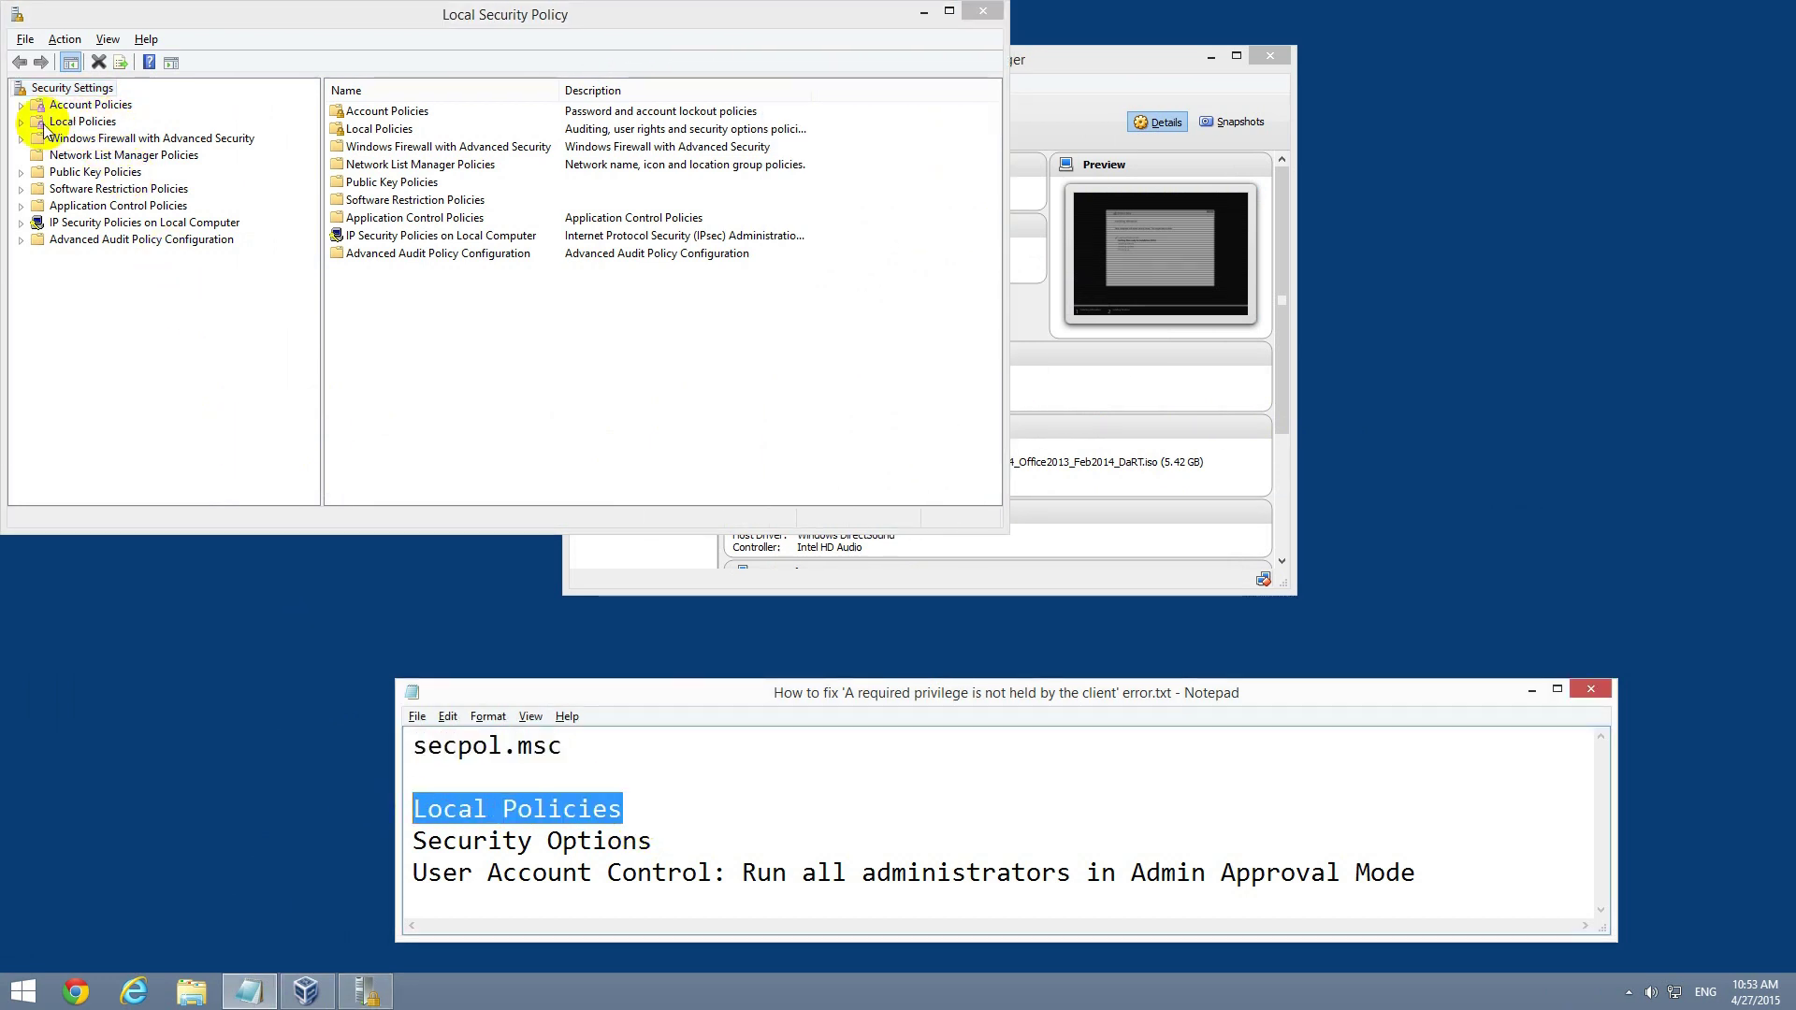
pyautogui.doubleClick(81, 123)
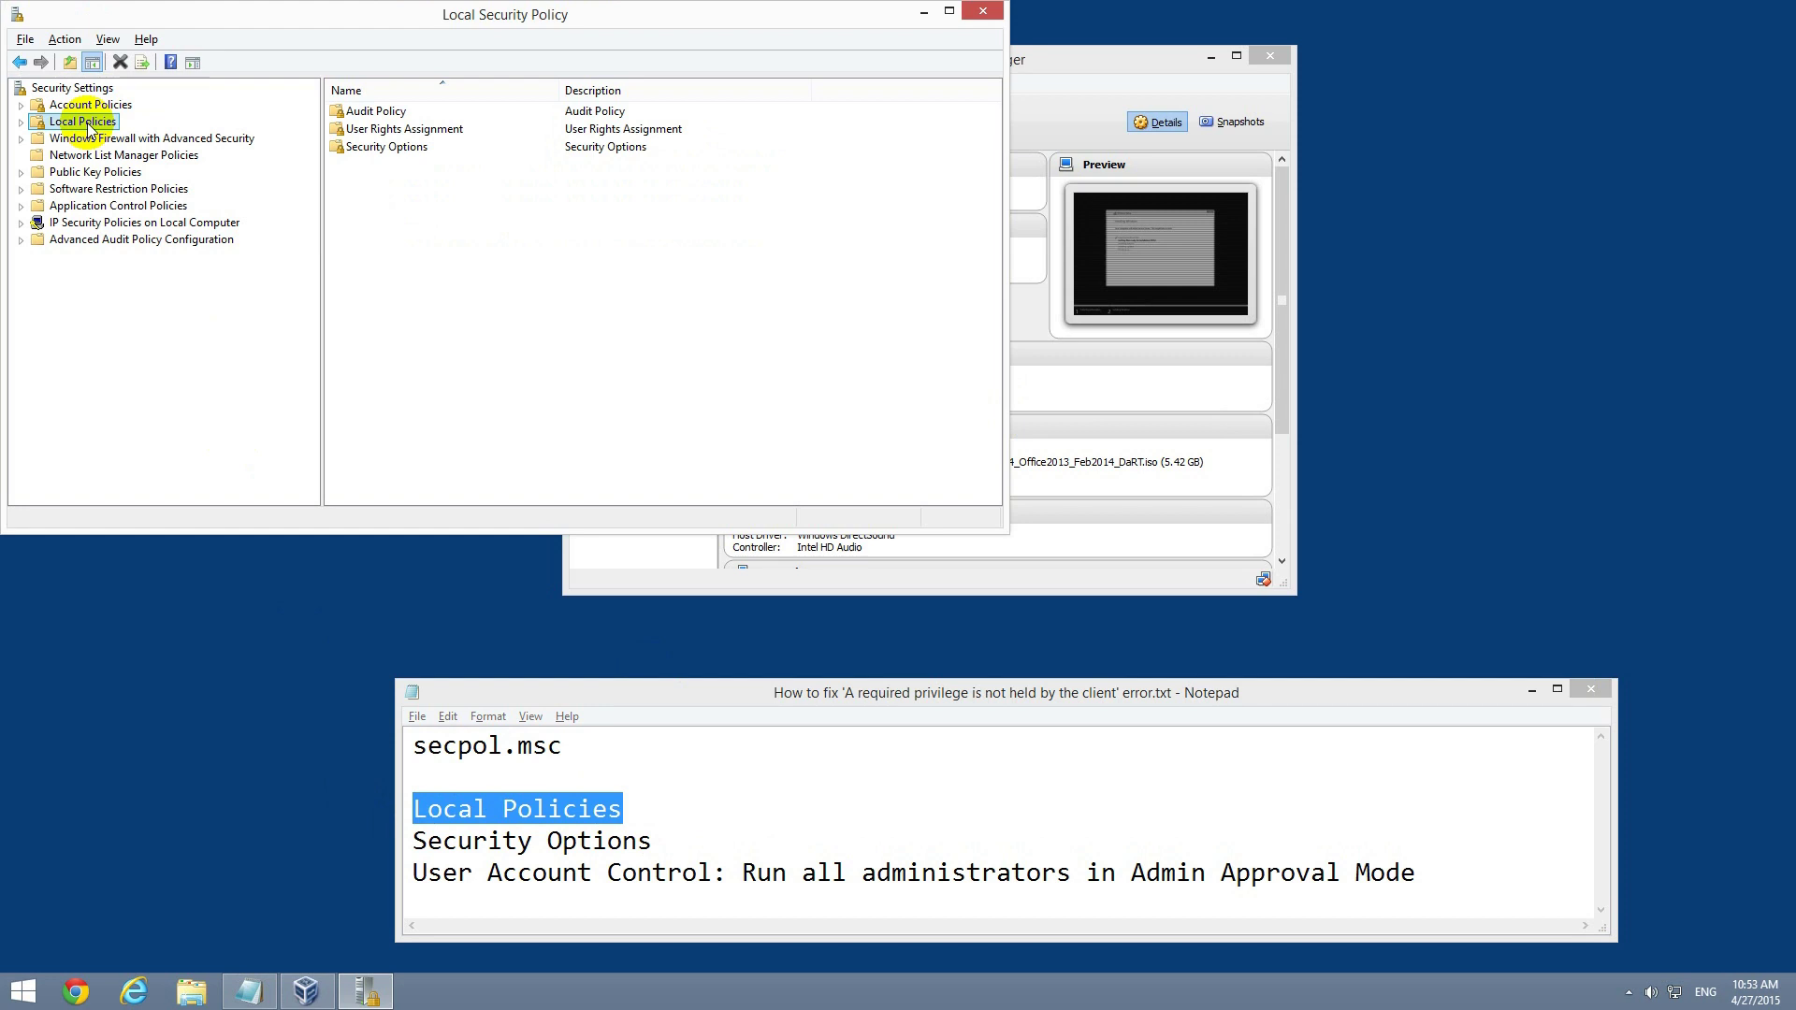
# Open Security Options and locate the Admin Approval Mode policy.
pyautogui.click(657, 841)
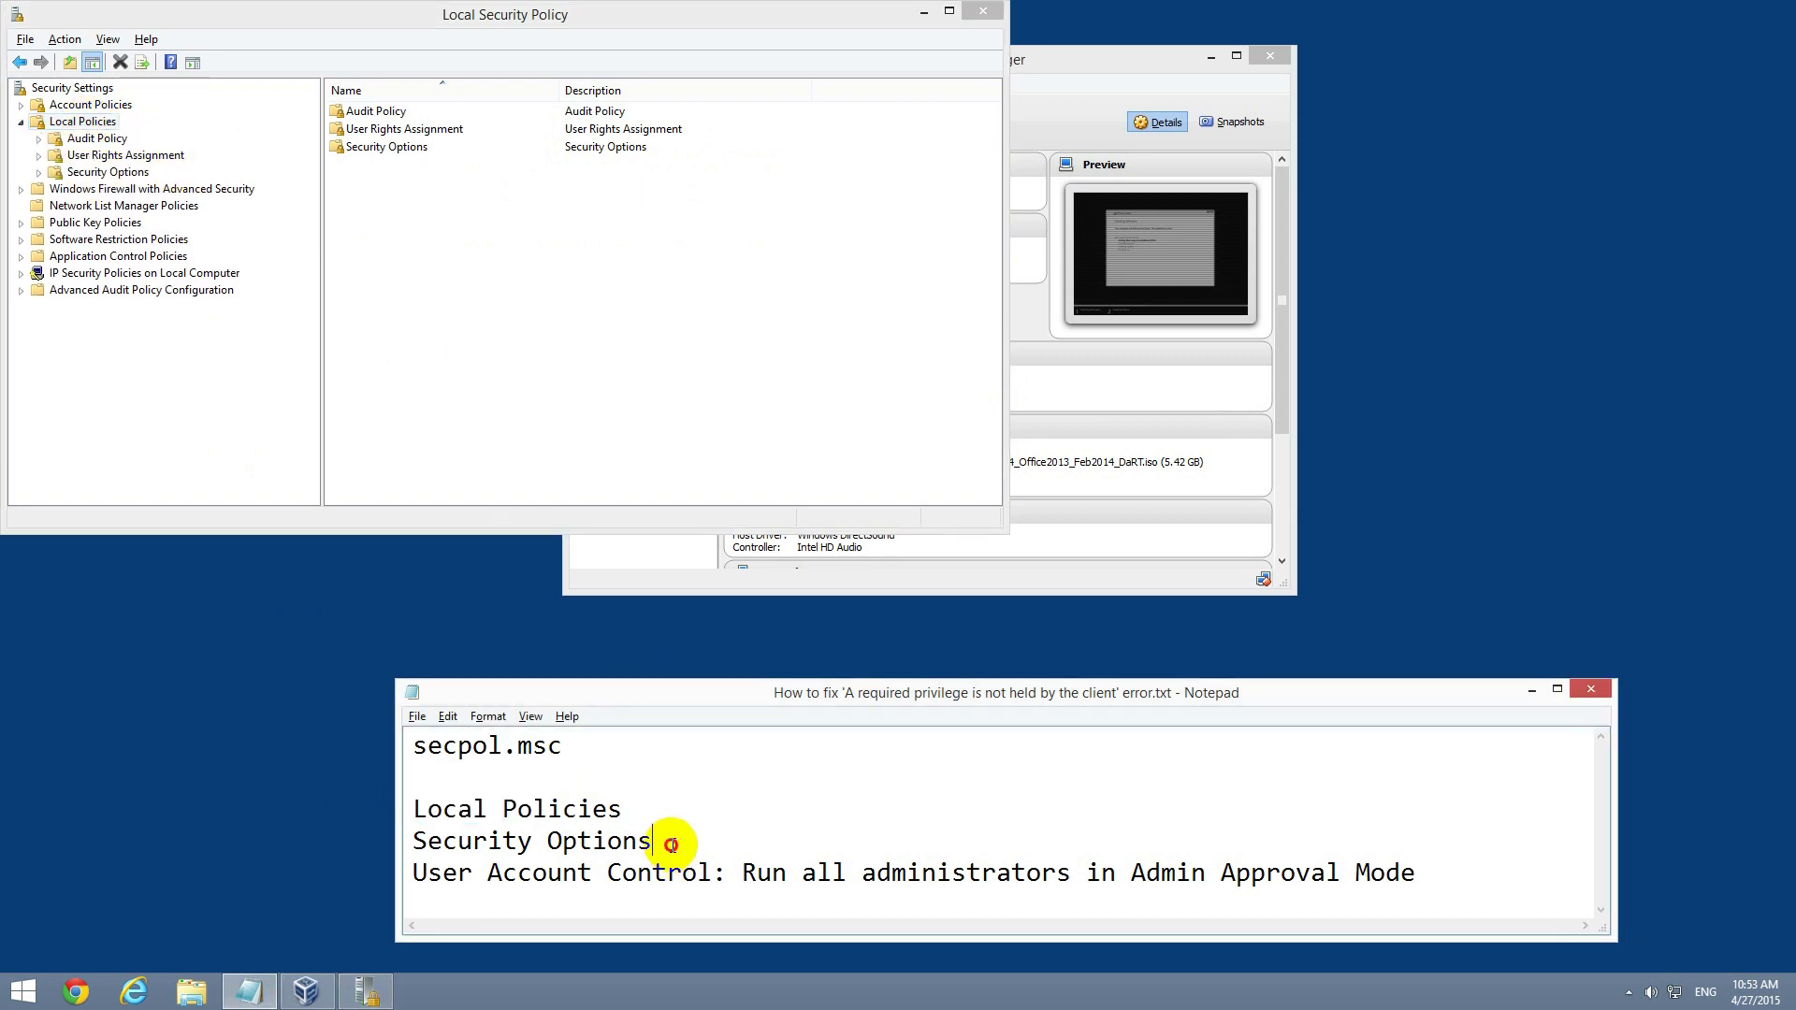
pyautogui.moveTo(687, 843); pyautogui.dragTo(413, 841)
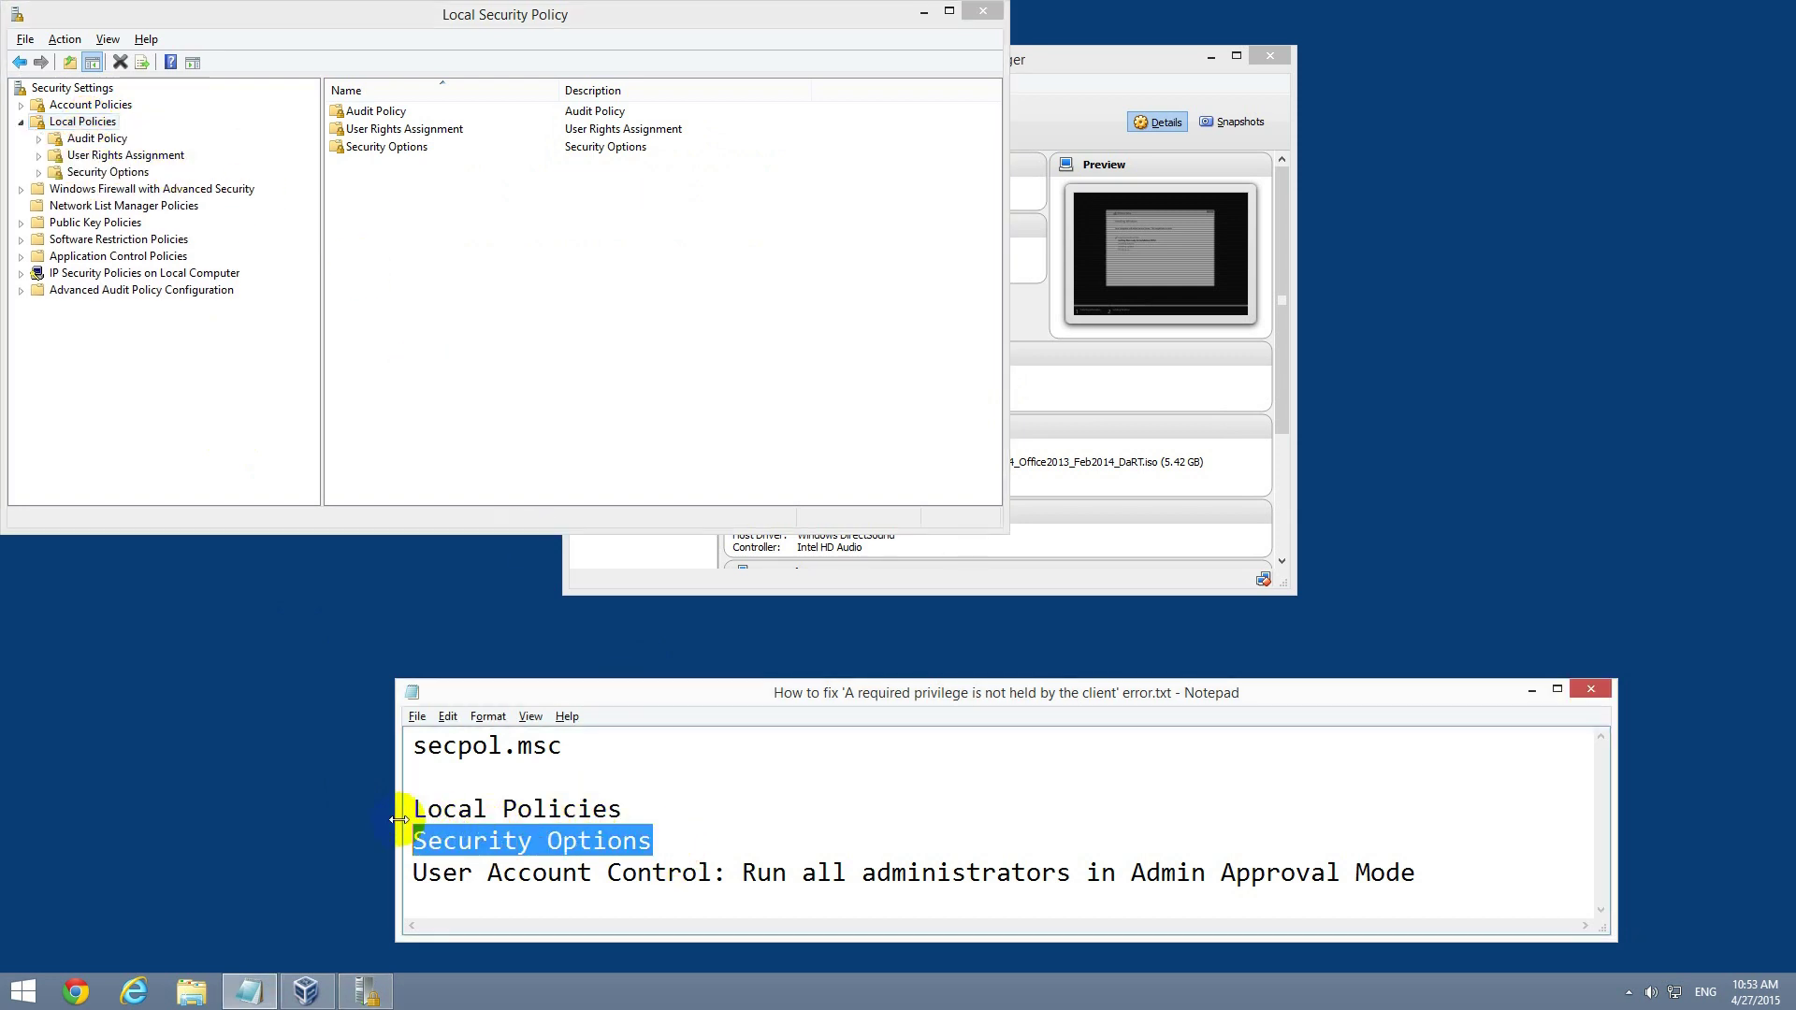
pyautogui.doubleClick(386, 147)
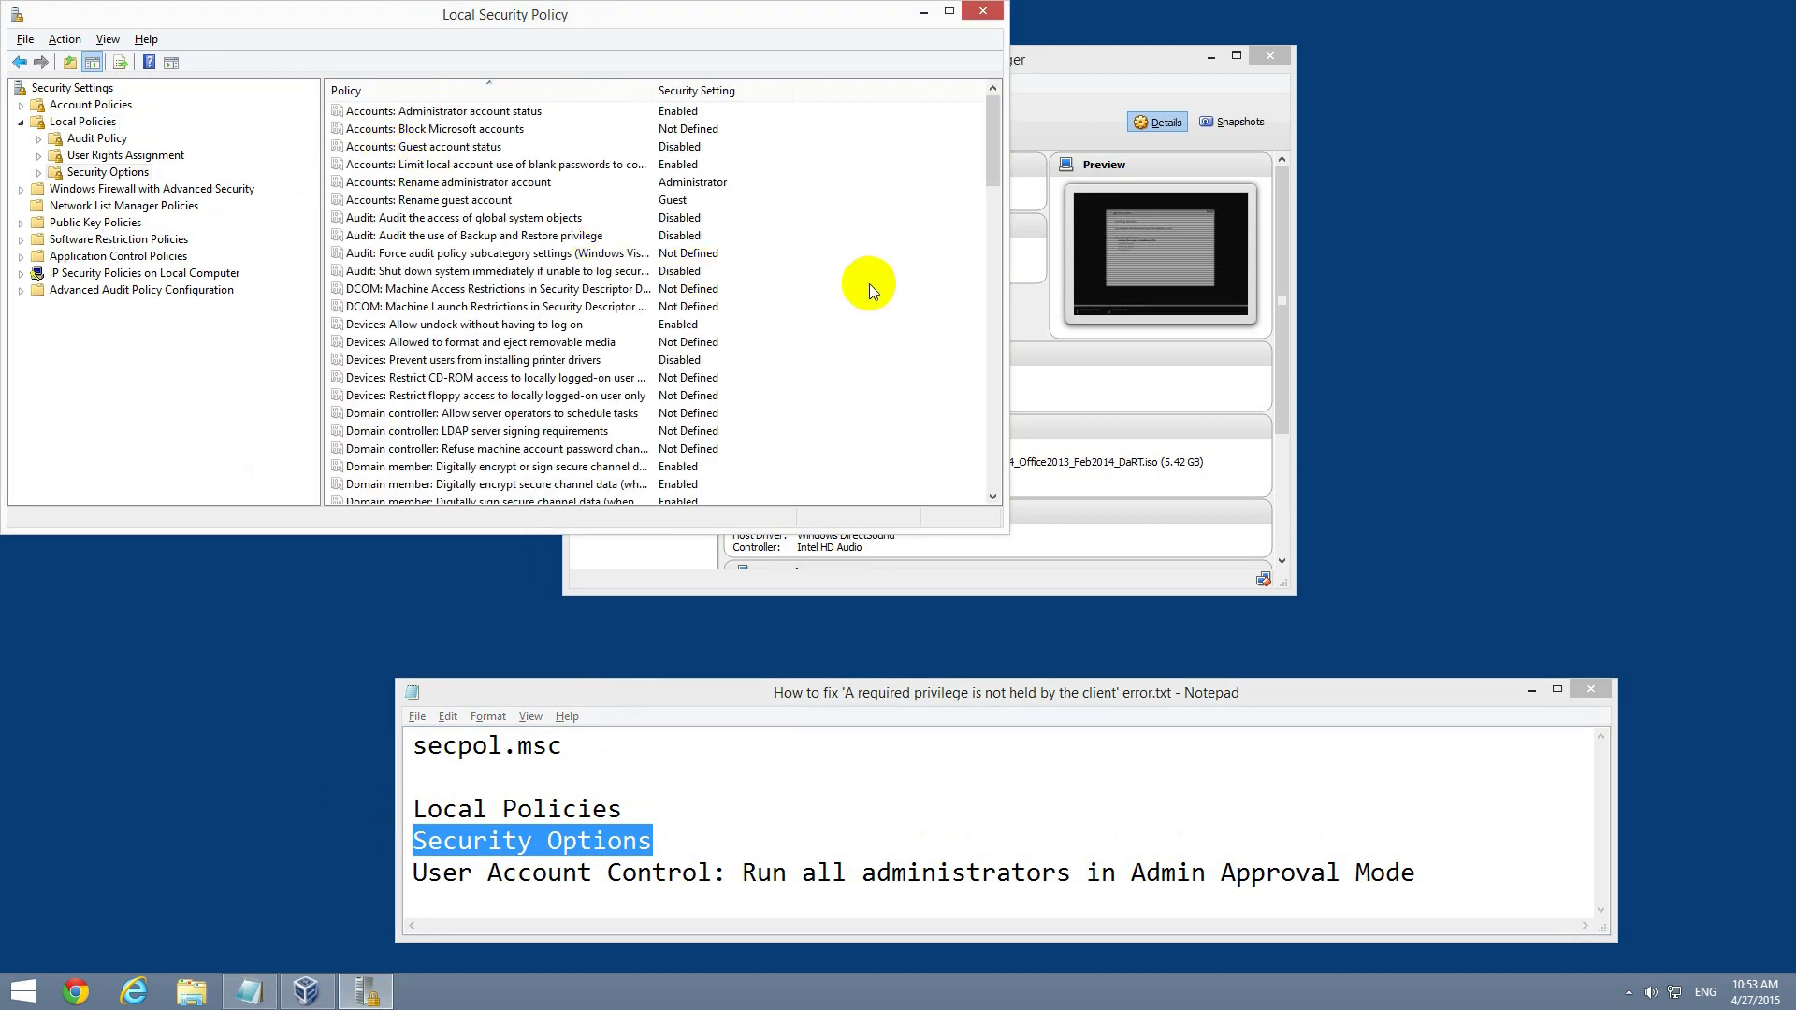
pyautogui.scroll(-5, 824, 305)
pyautogui.scroll(-5, 841, 361)
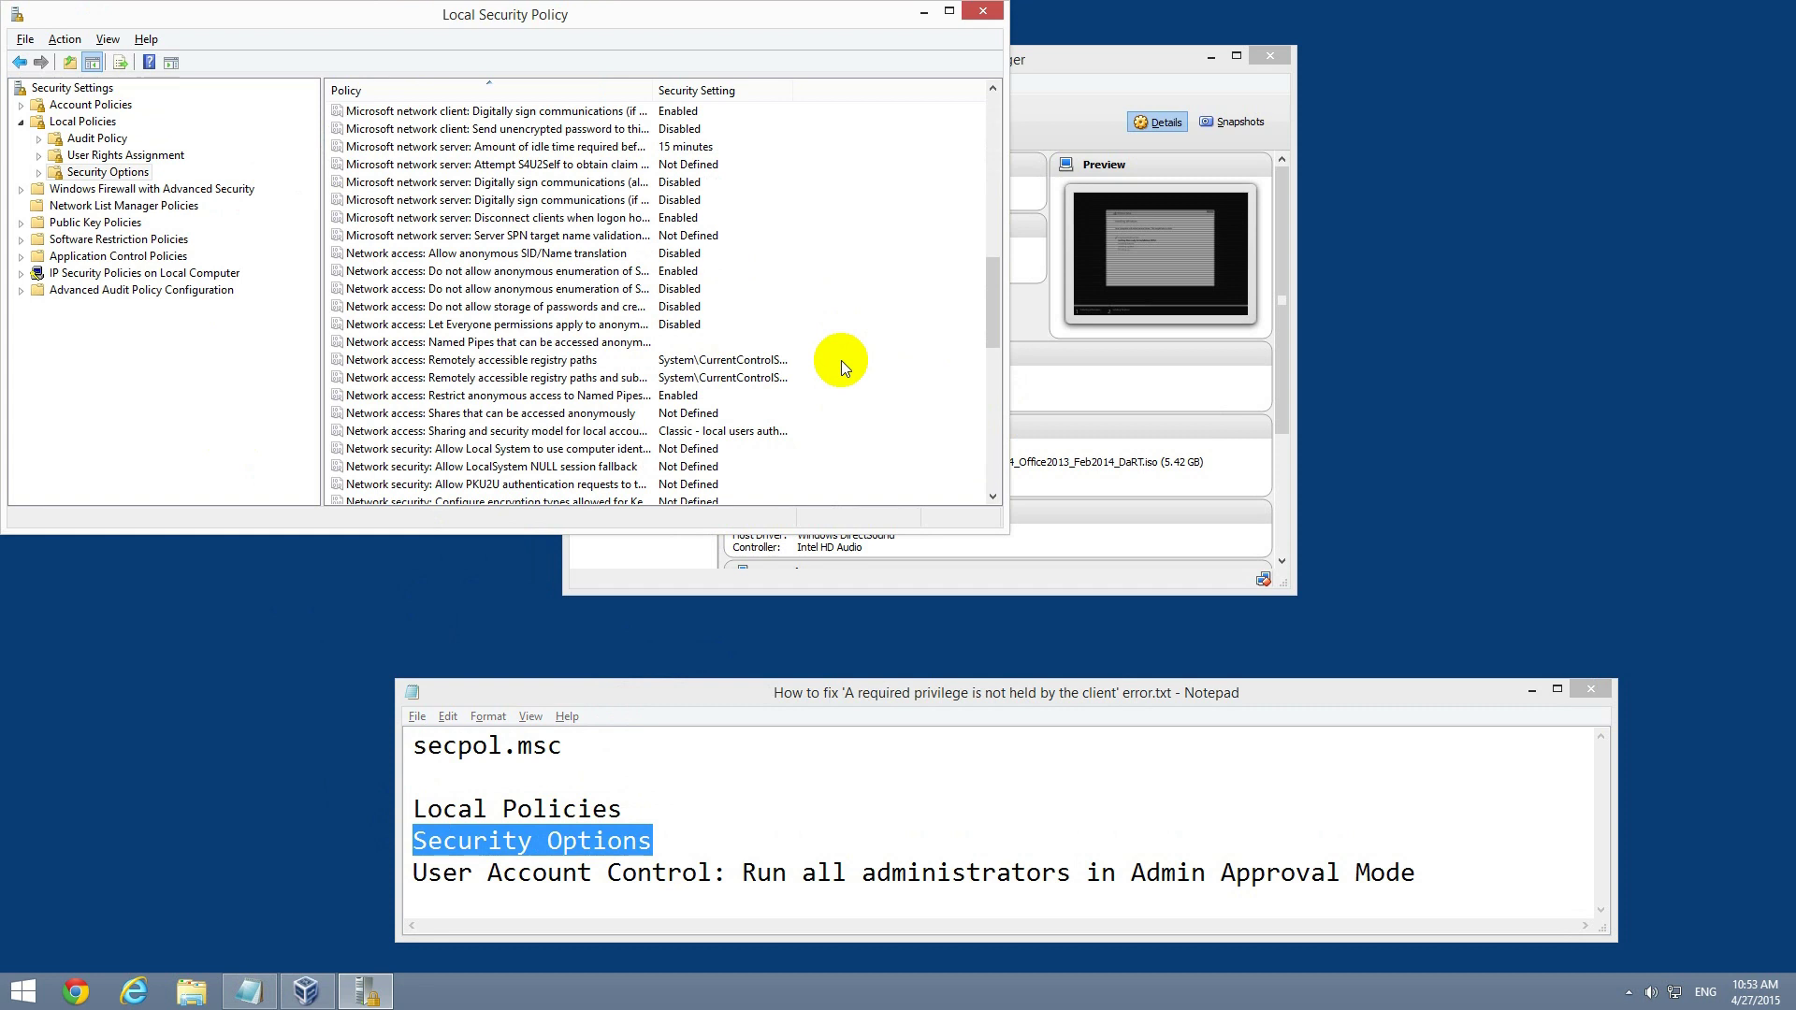
pyautogui.scroll(-5, 848, 372)
pyautogui.scroll(-5, 847, 379)
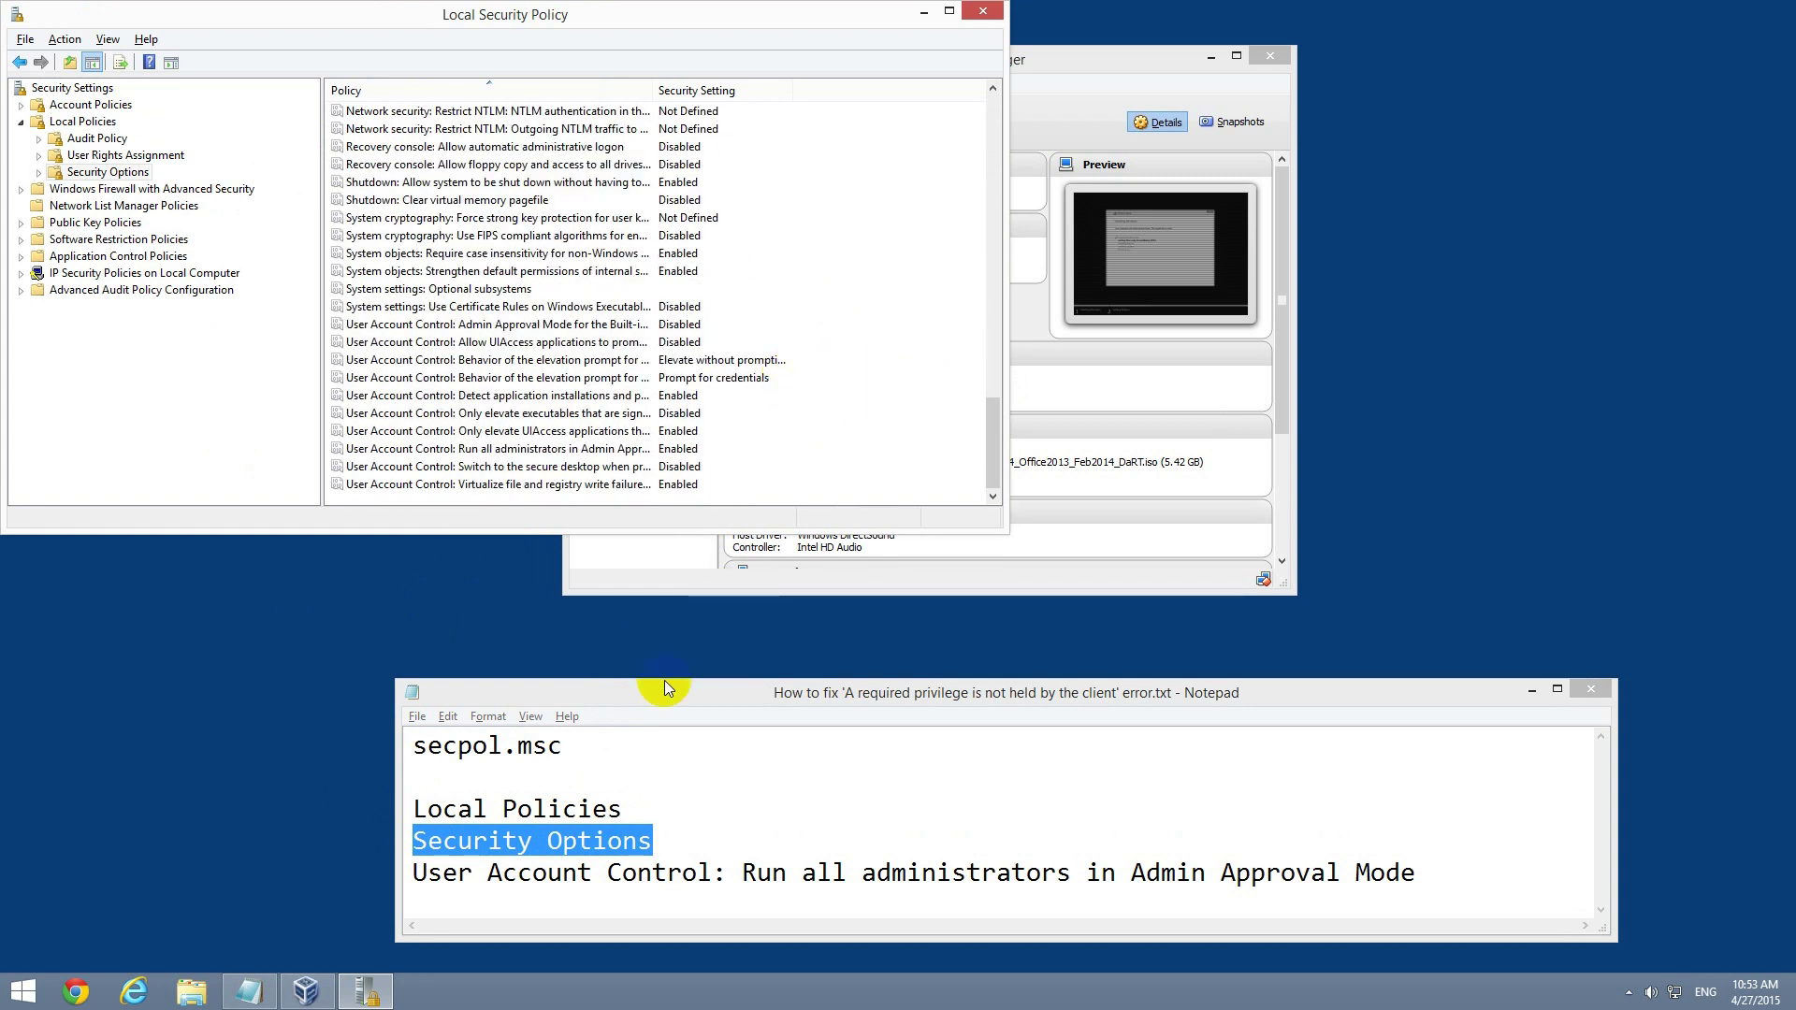
pyautogui.moveTo(412, 875); pyautogui.dragTo(1446, 898)
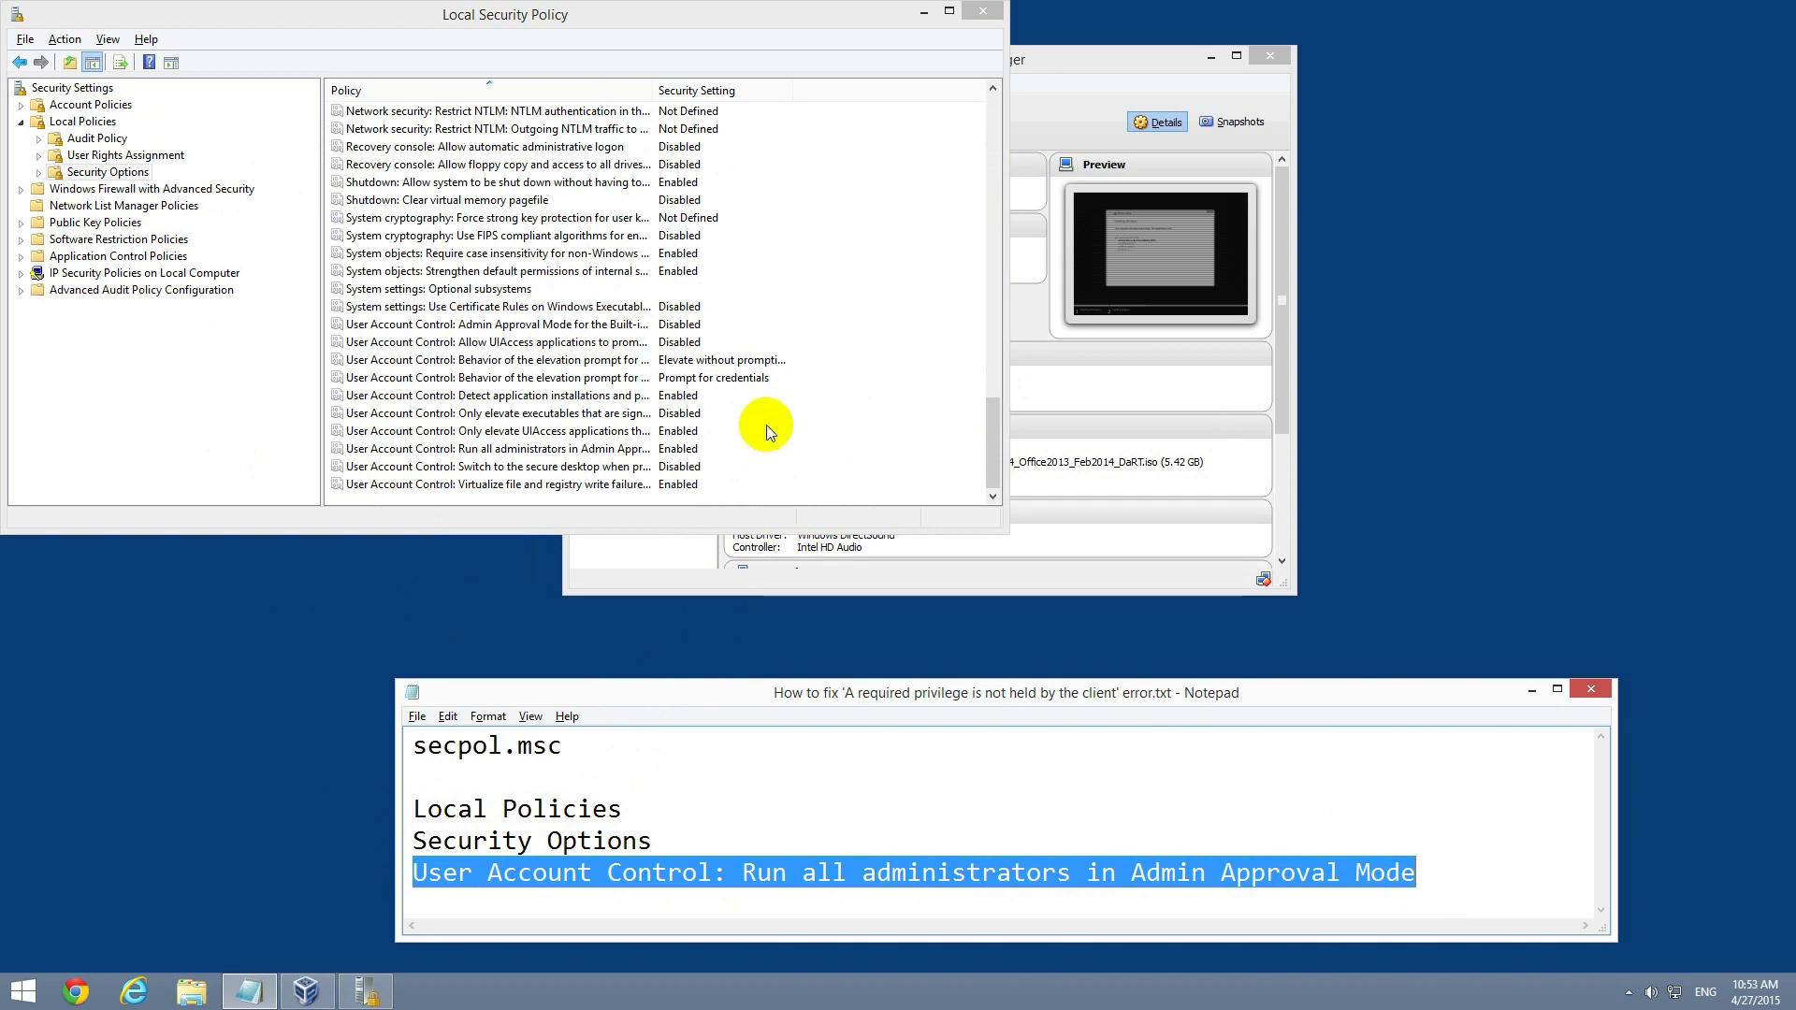
# Set 'User Account Control: Run all administrators in Admin Approval Mode' to Disabled.
pyautogui.click(485, 449)
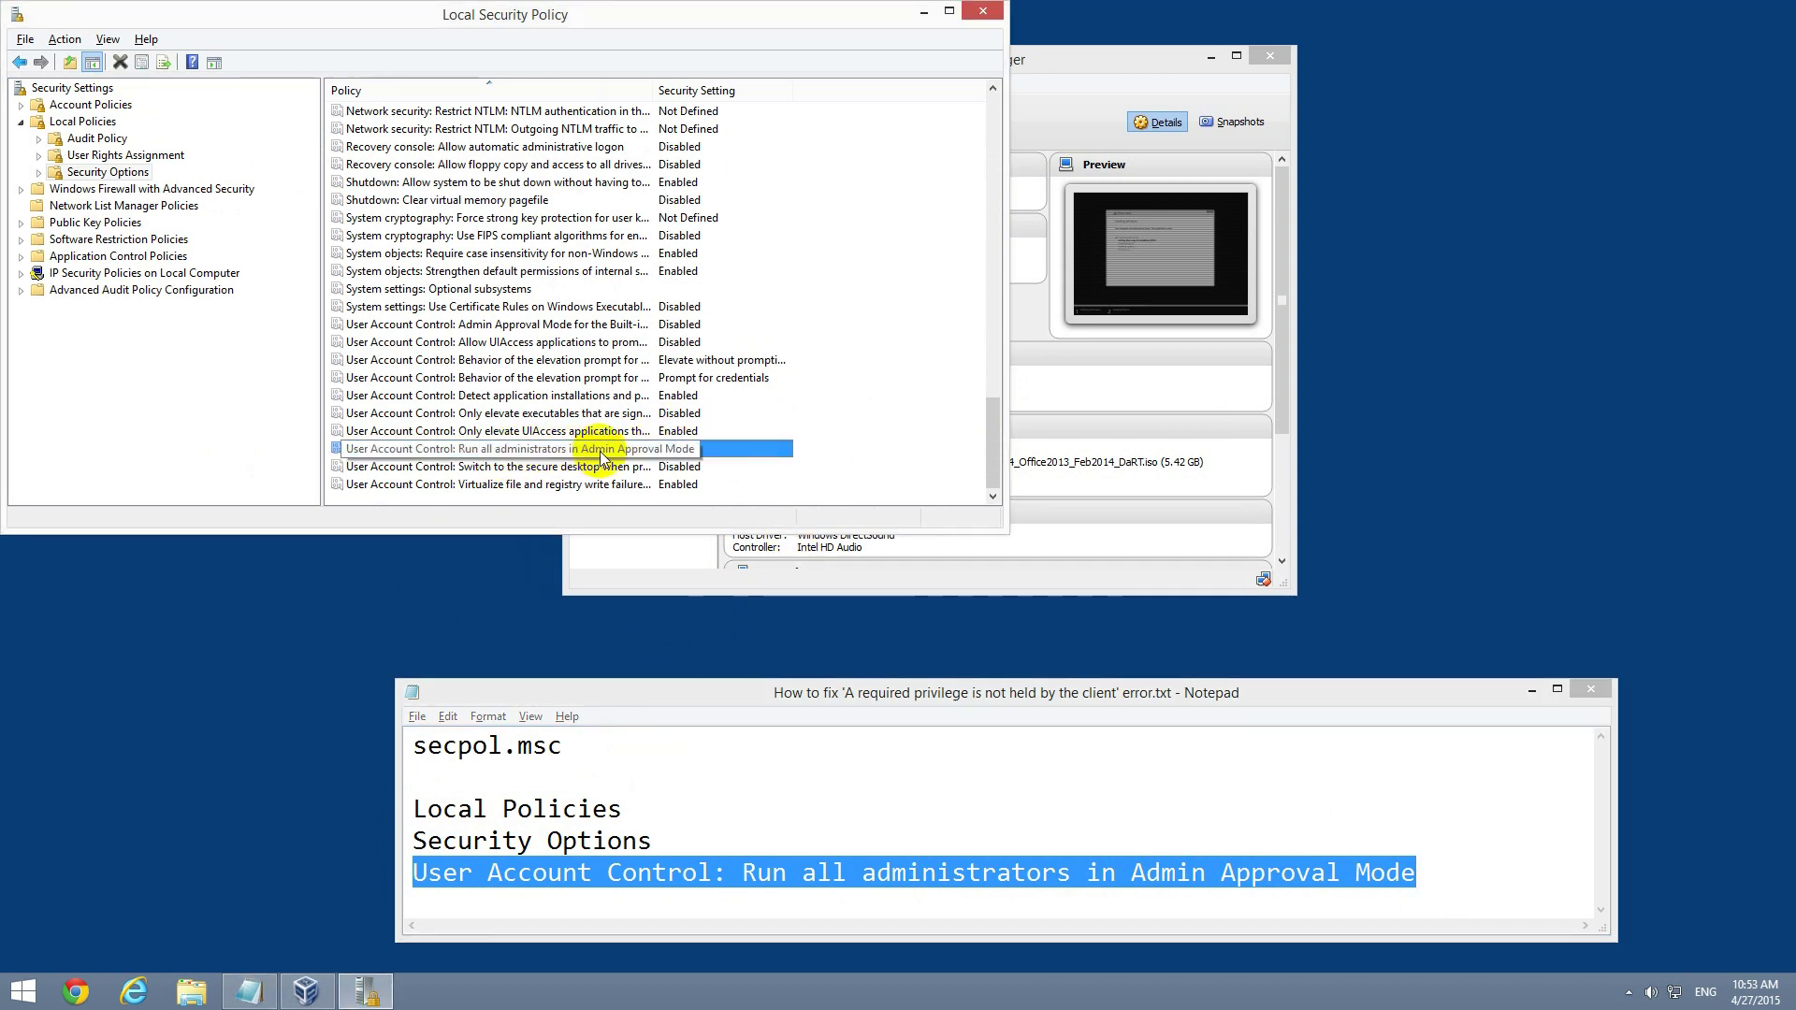
pyautogui.doubleClick(509, 448)
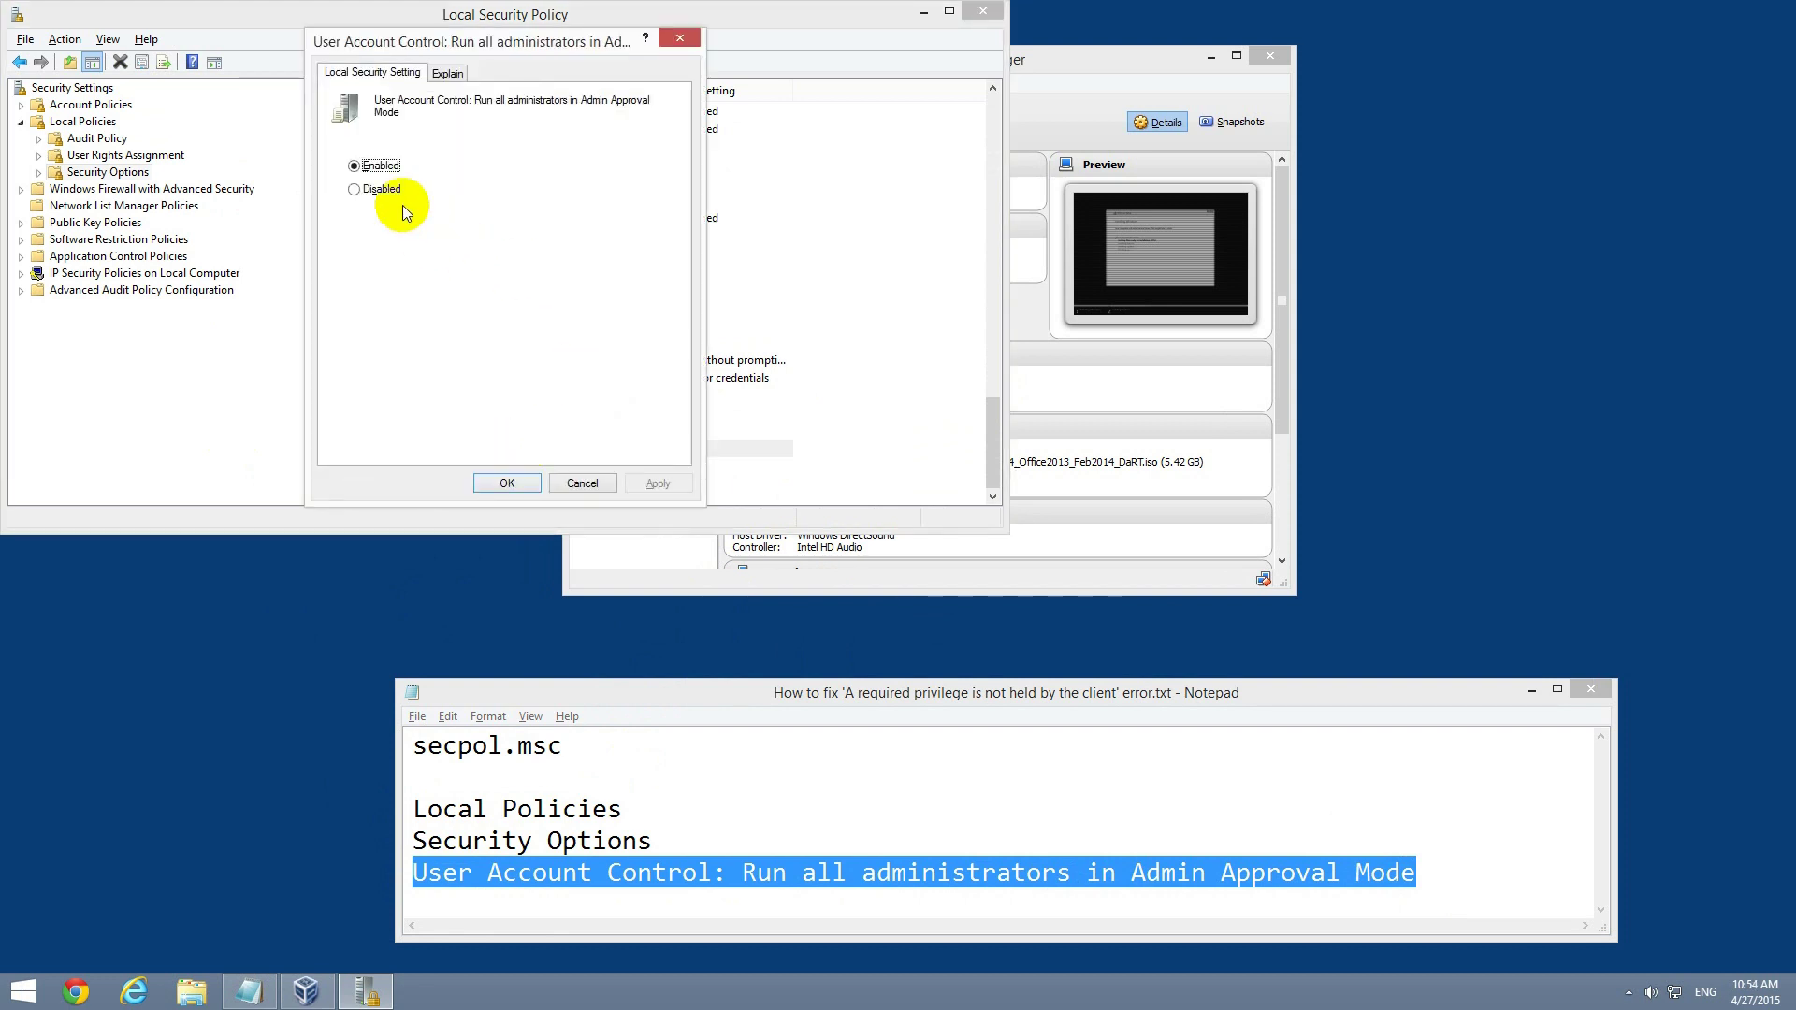
pyautogui.click(380, 166)
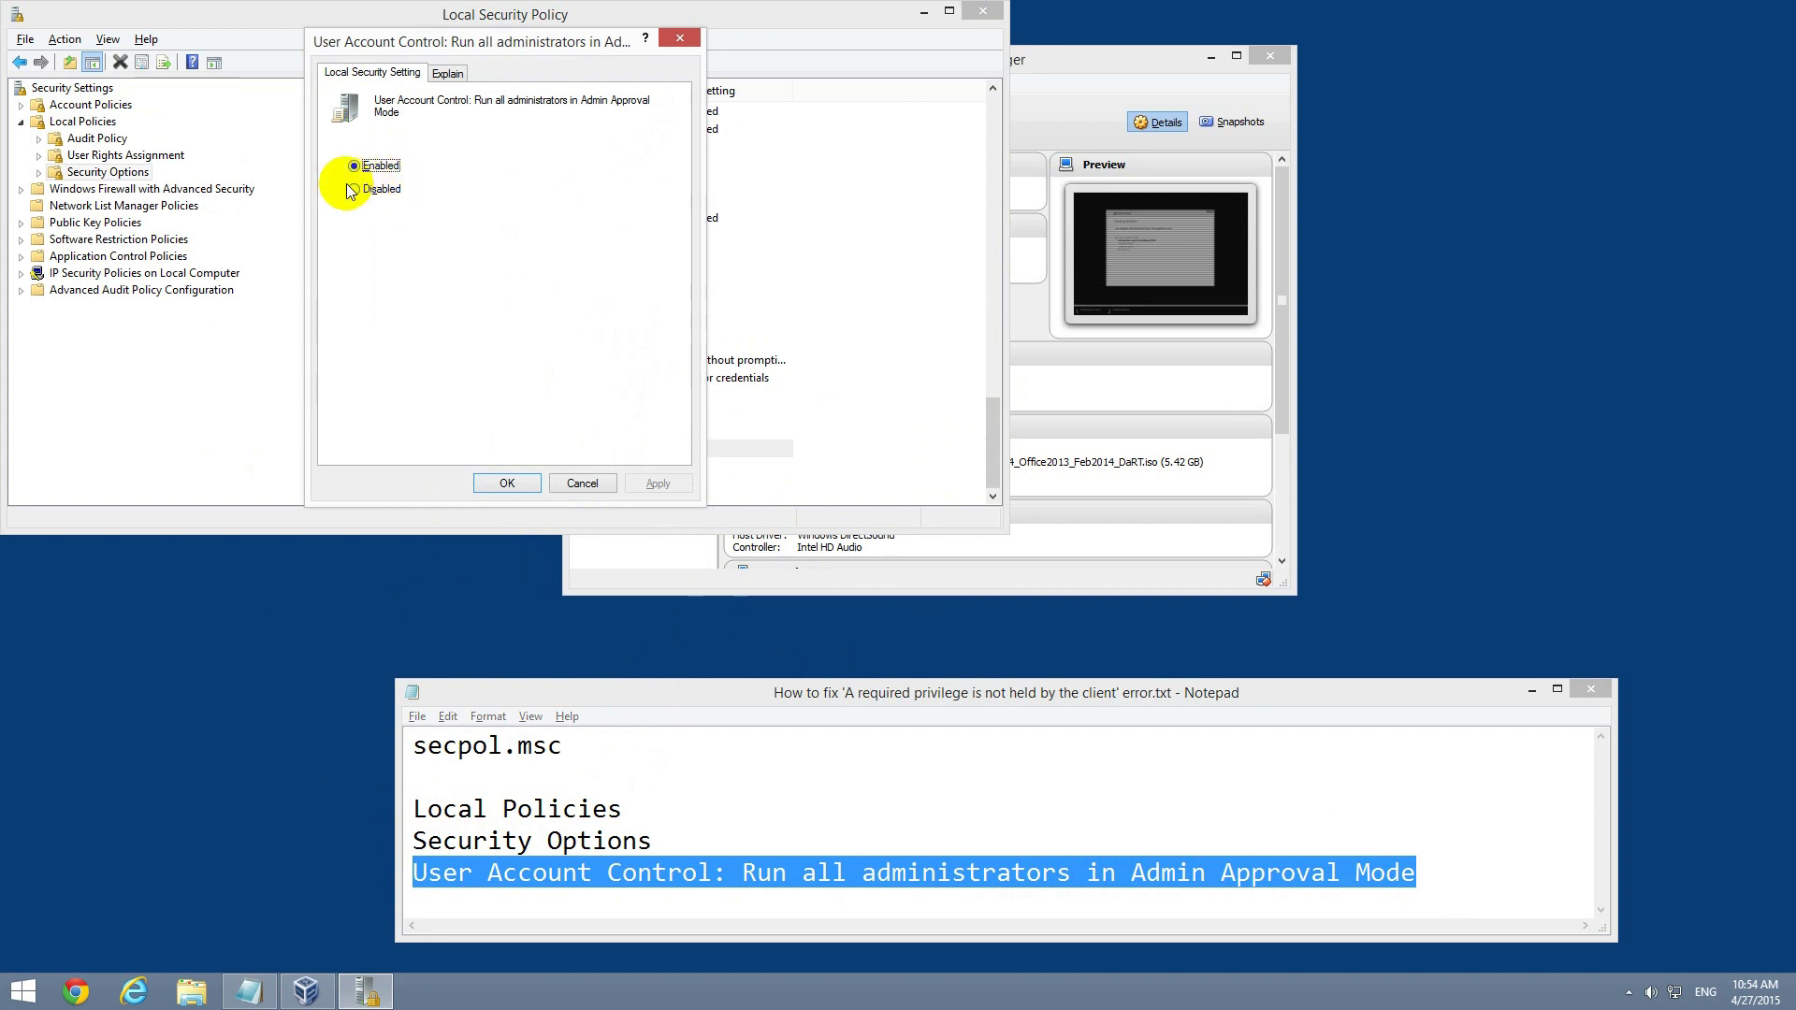
pyautogui.click(382, 189)
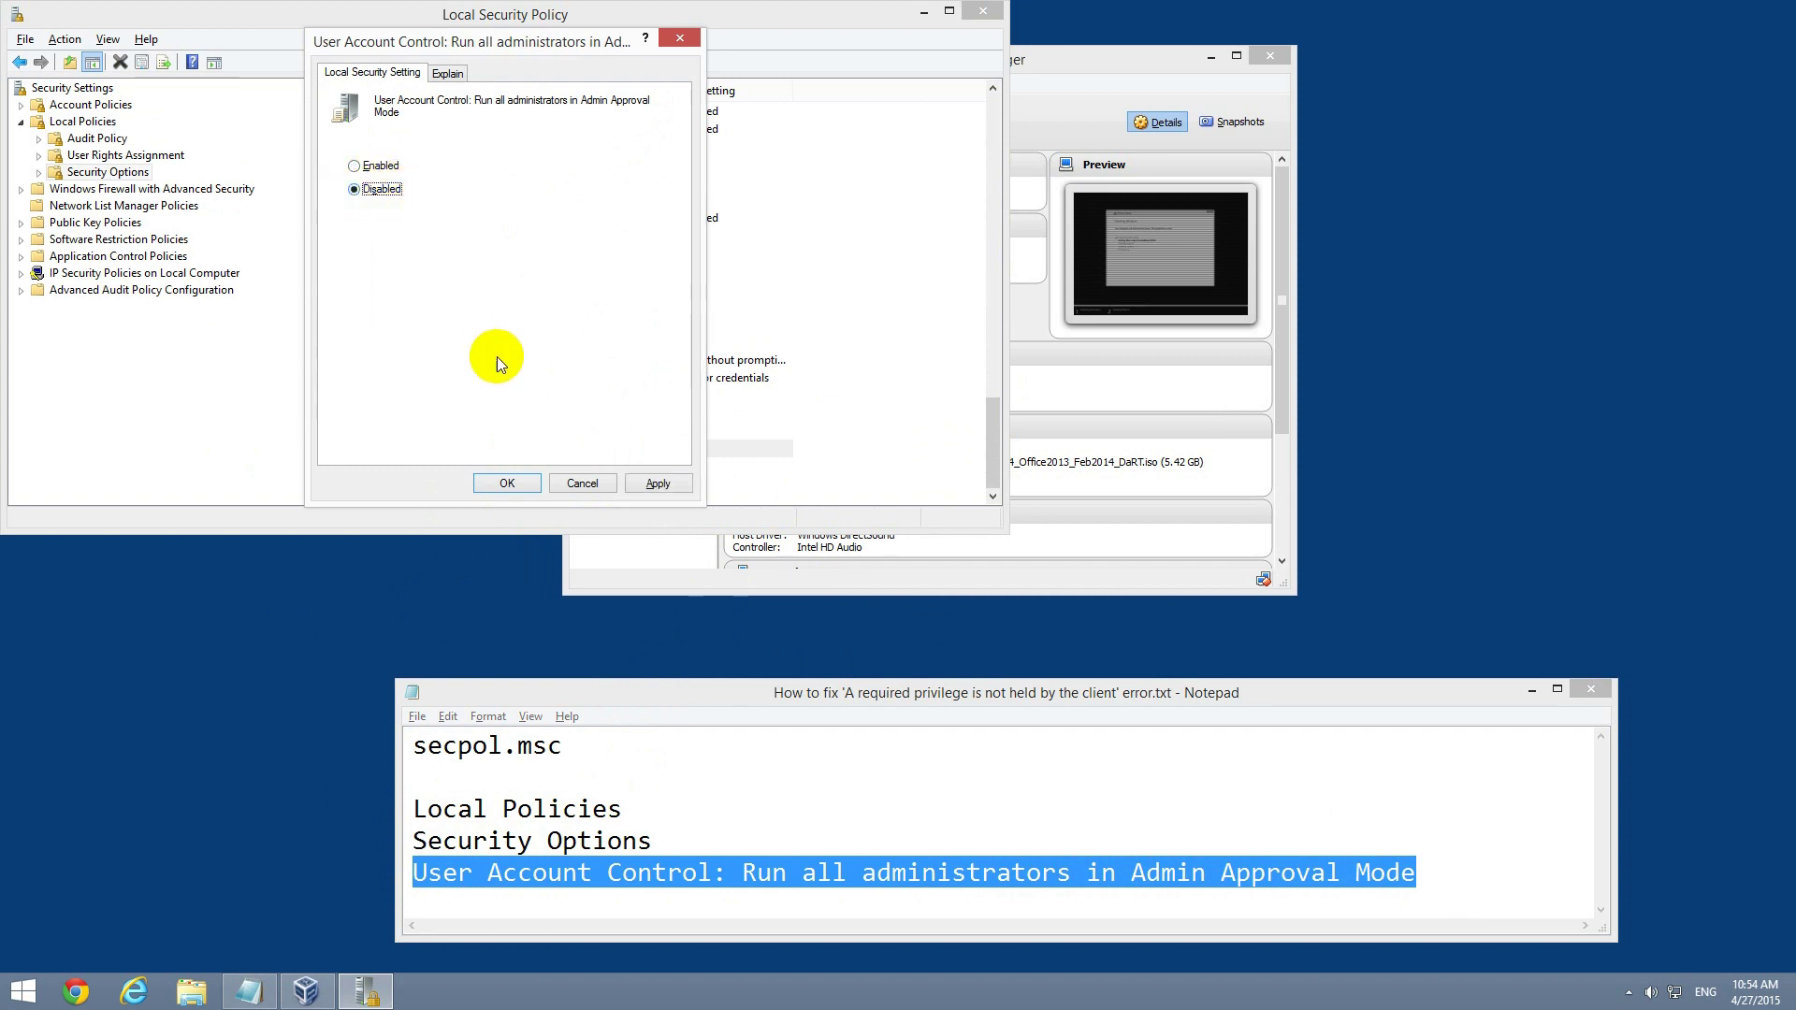
pyautogui.click(507, 484)
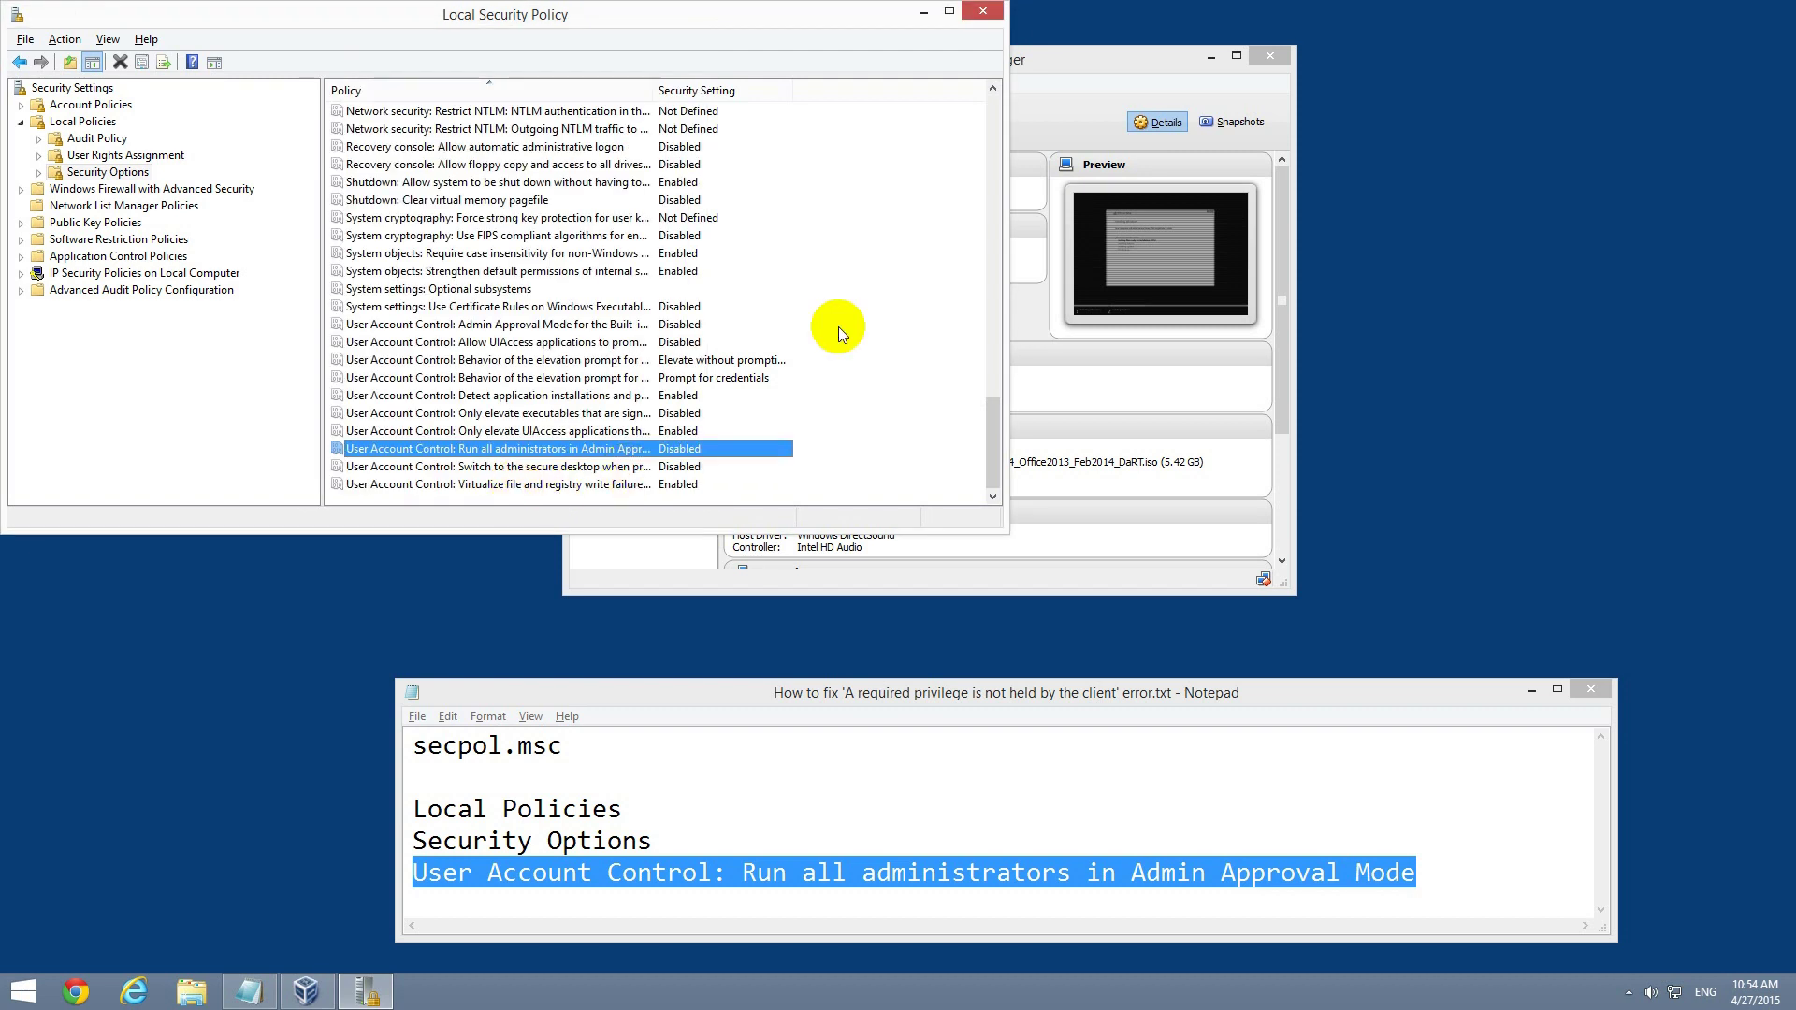
# Close Local Security Policy, restart Windows, and relaunch Oracle VM VirtualBox from Start.
pyautogui.click(983, 18)
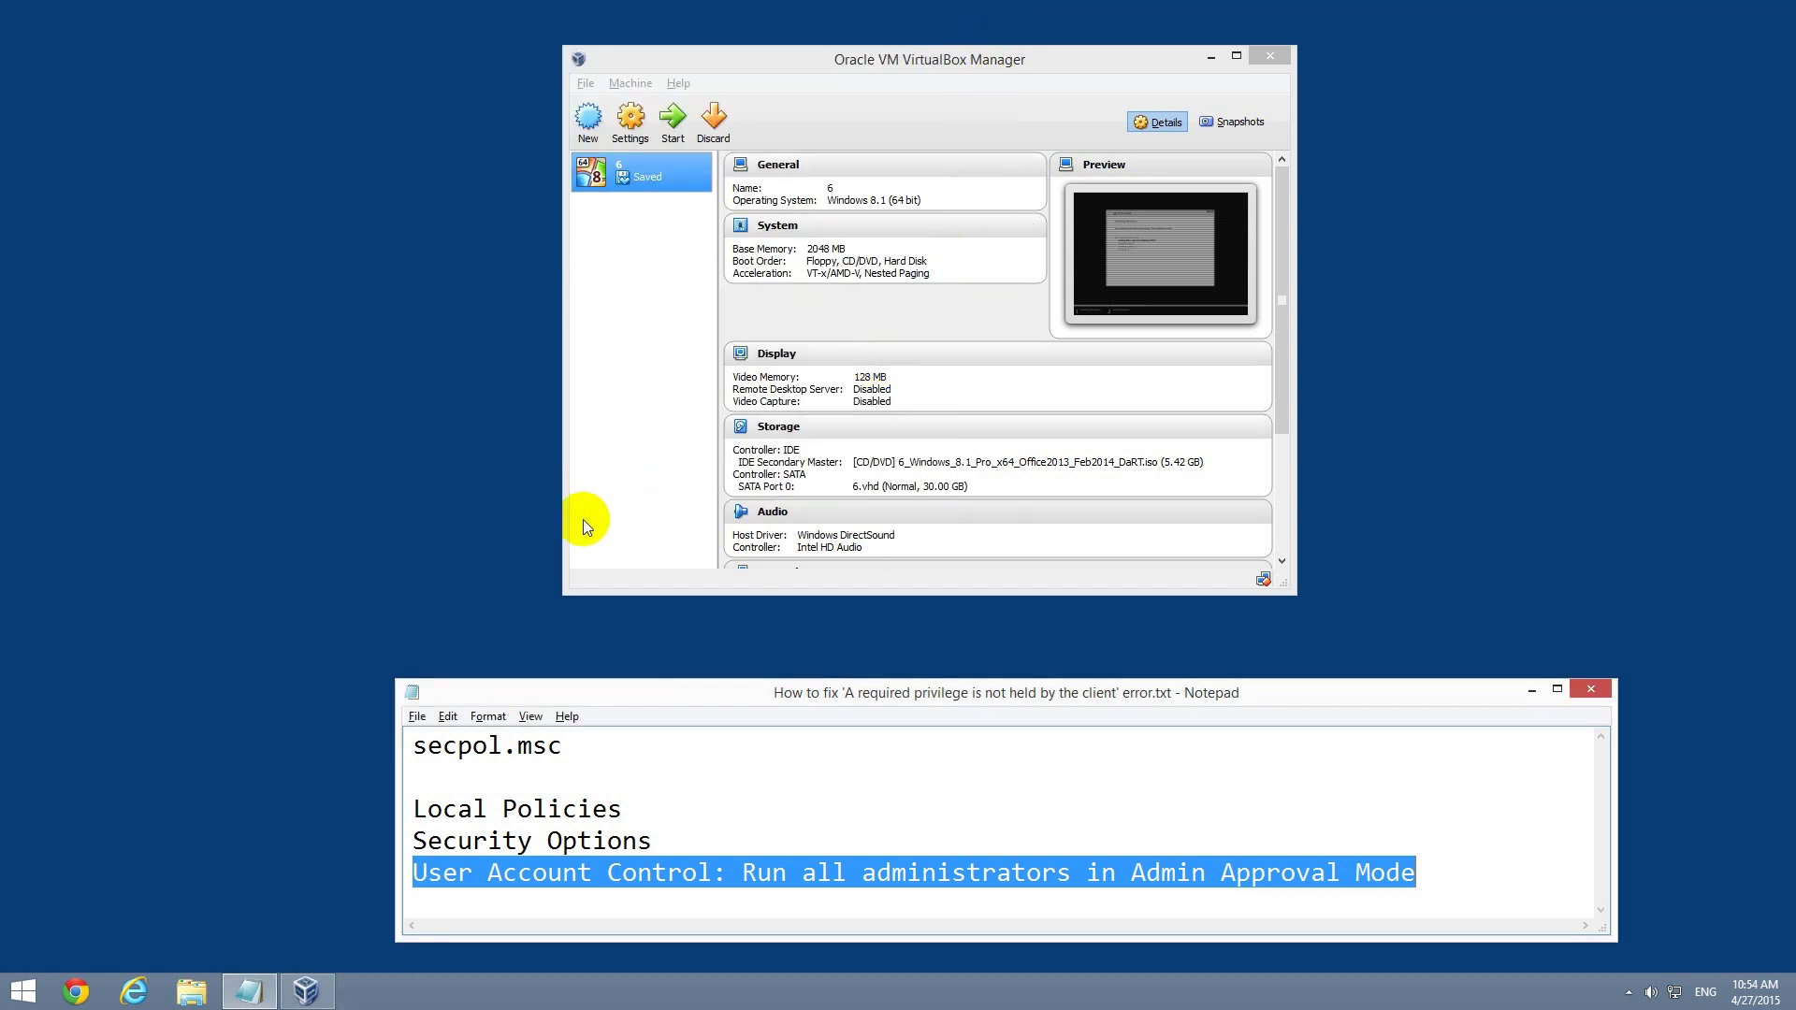
pyautogui.rightClick(27, 990)
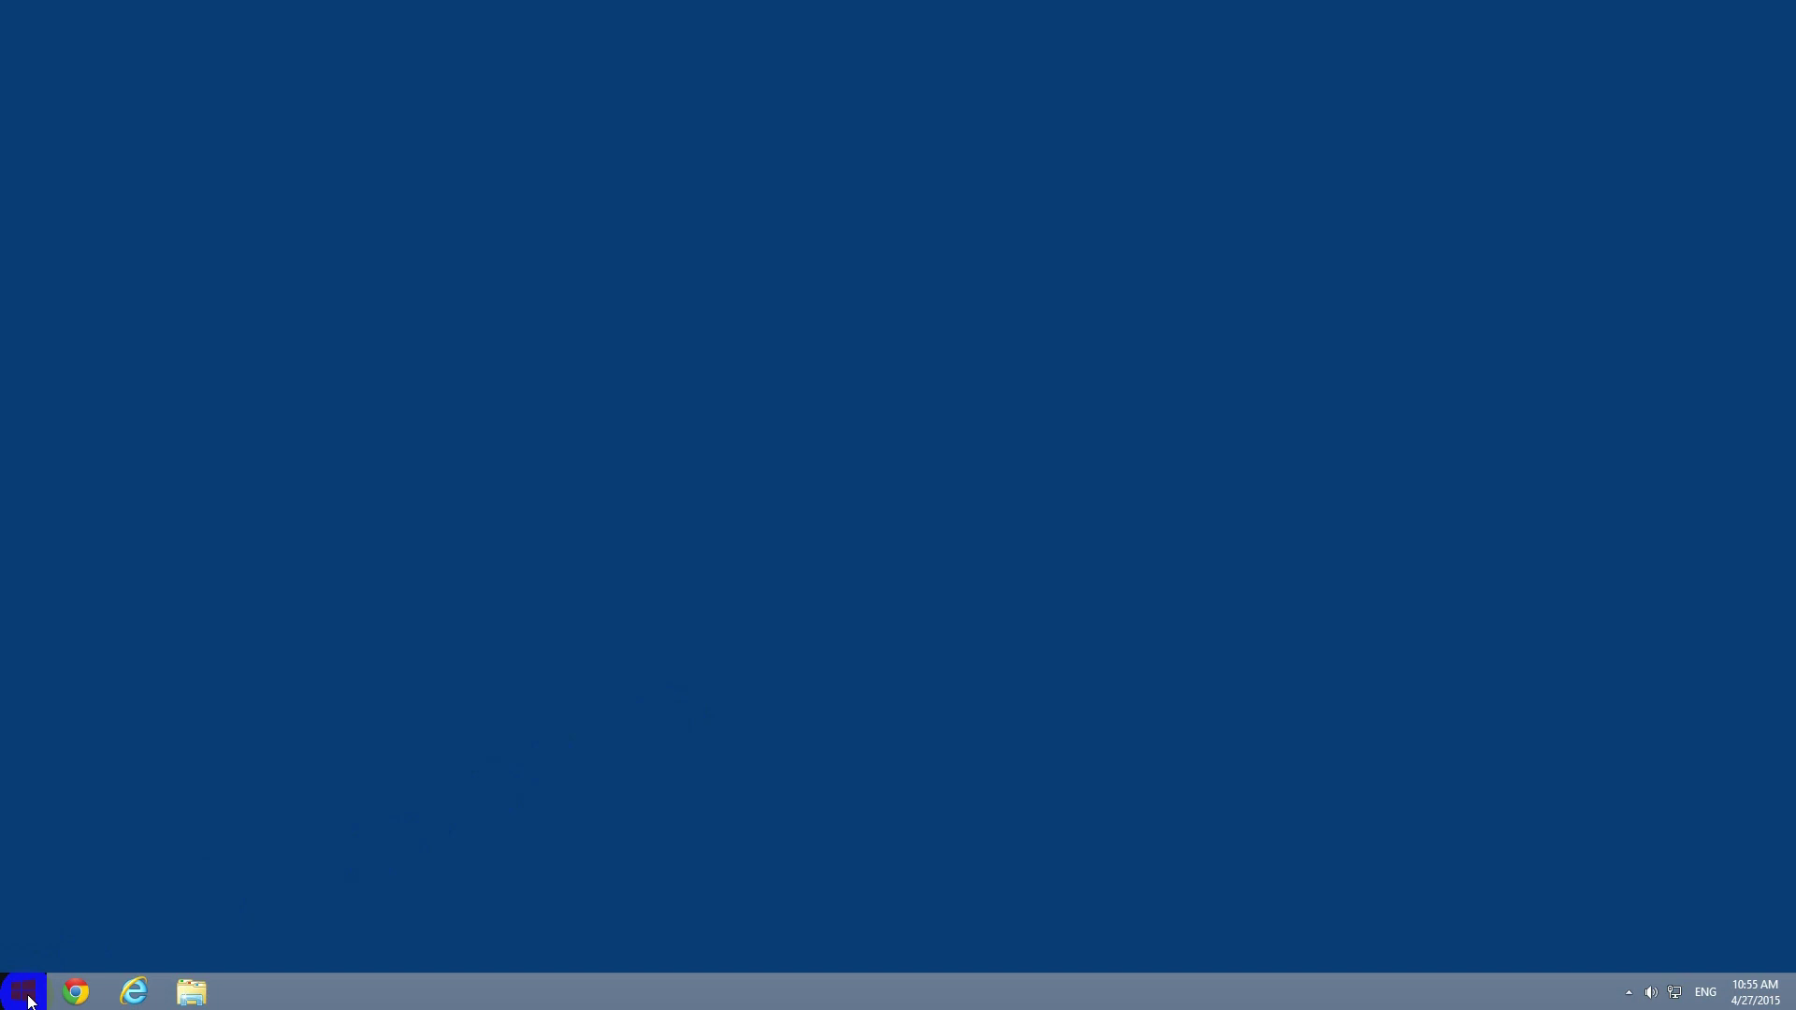
pyautogui.click(29, 994)
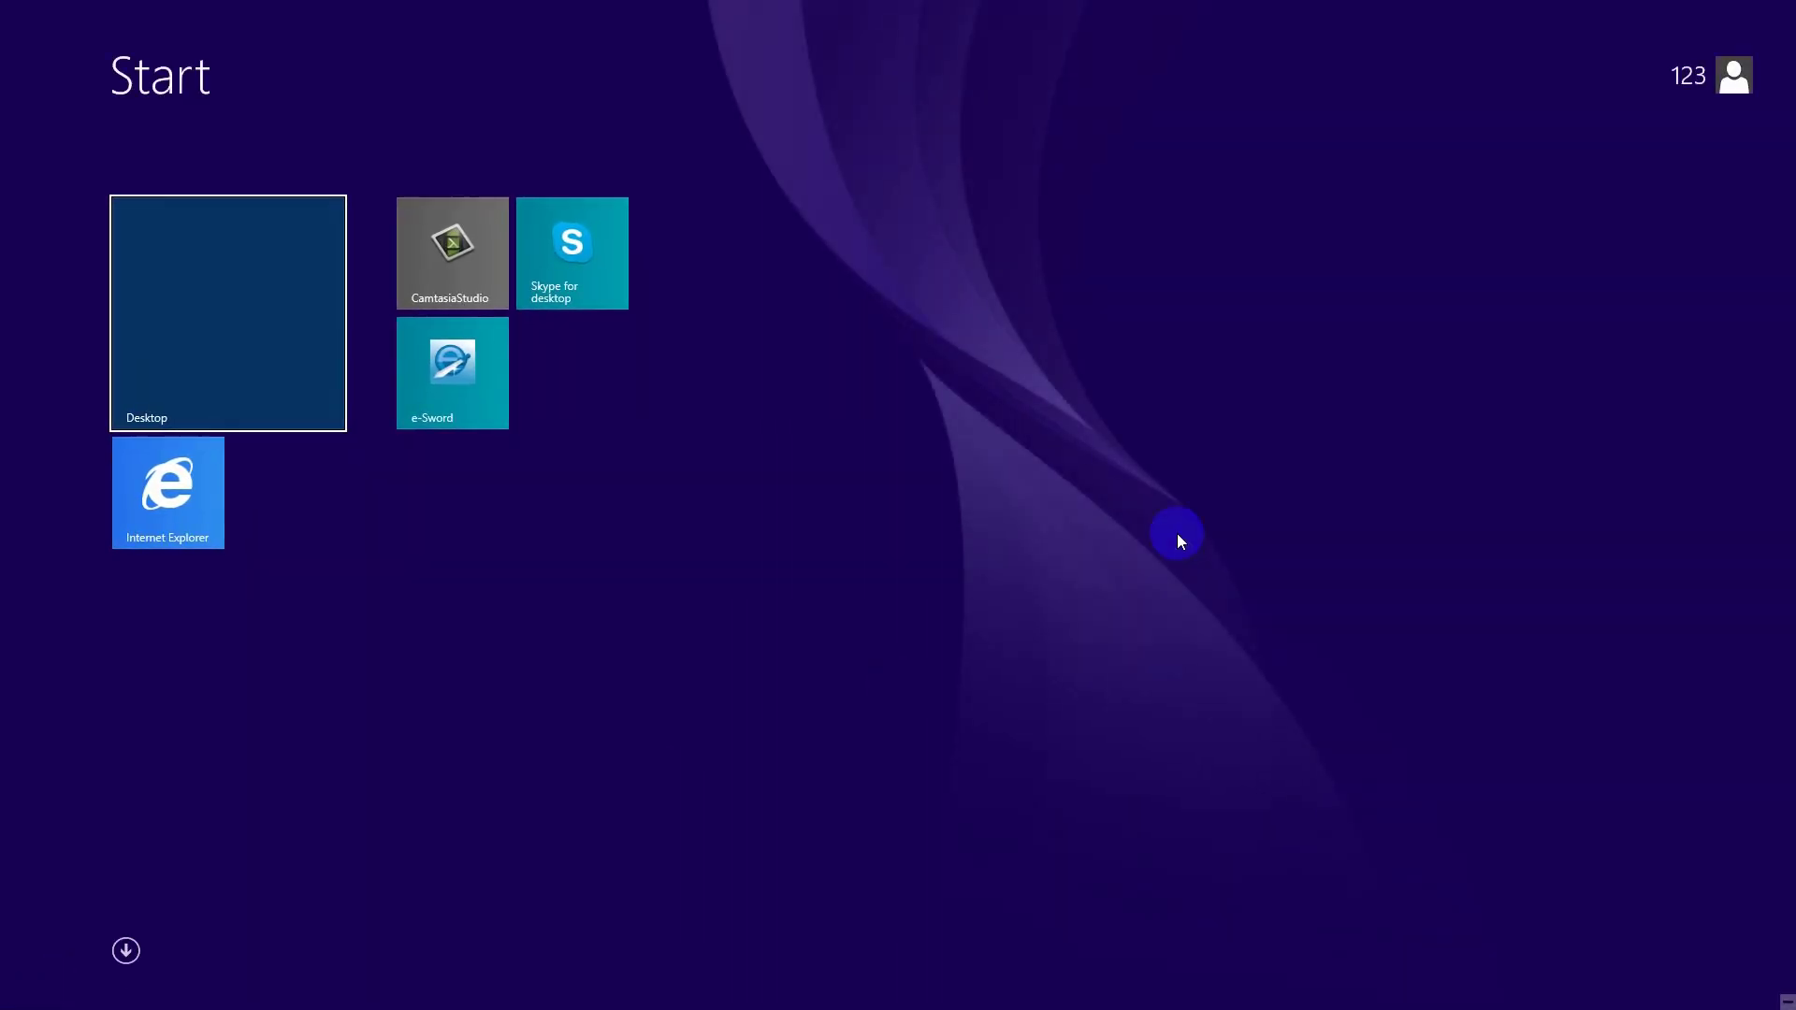
pyautogui.write('virtualbox')
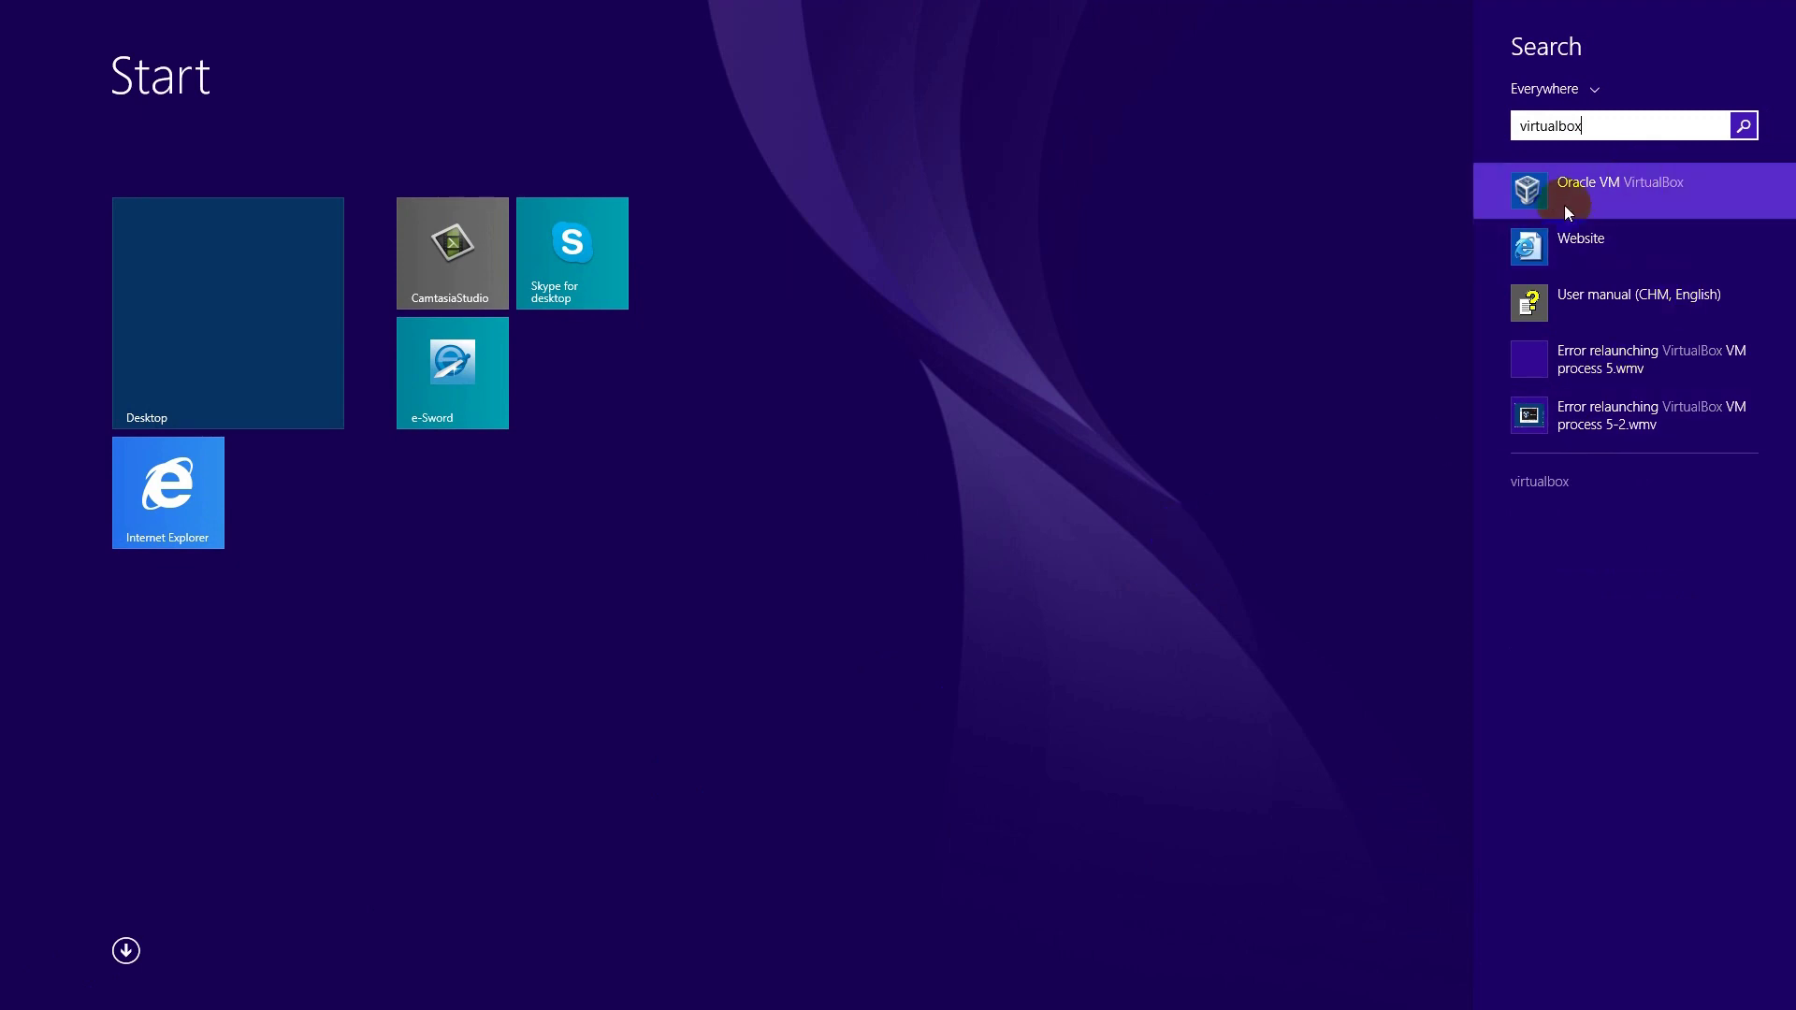
pyautogui.click(1632, 190)
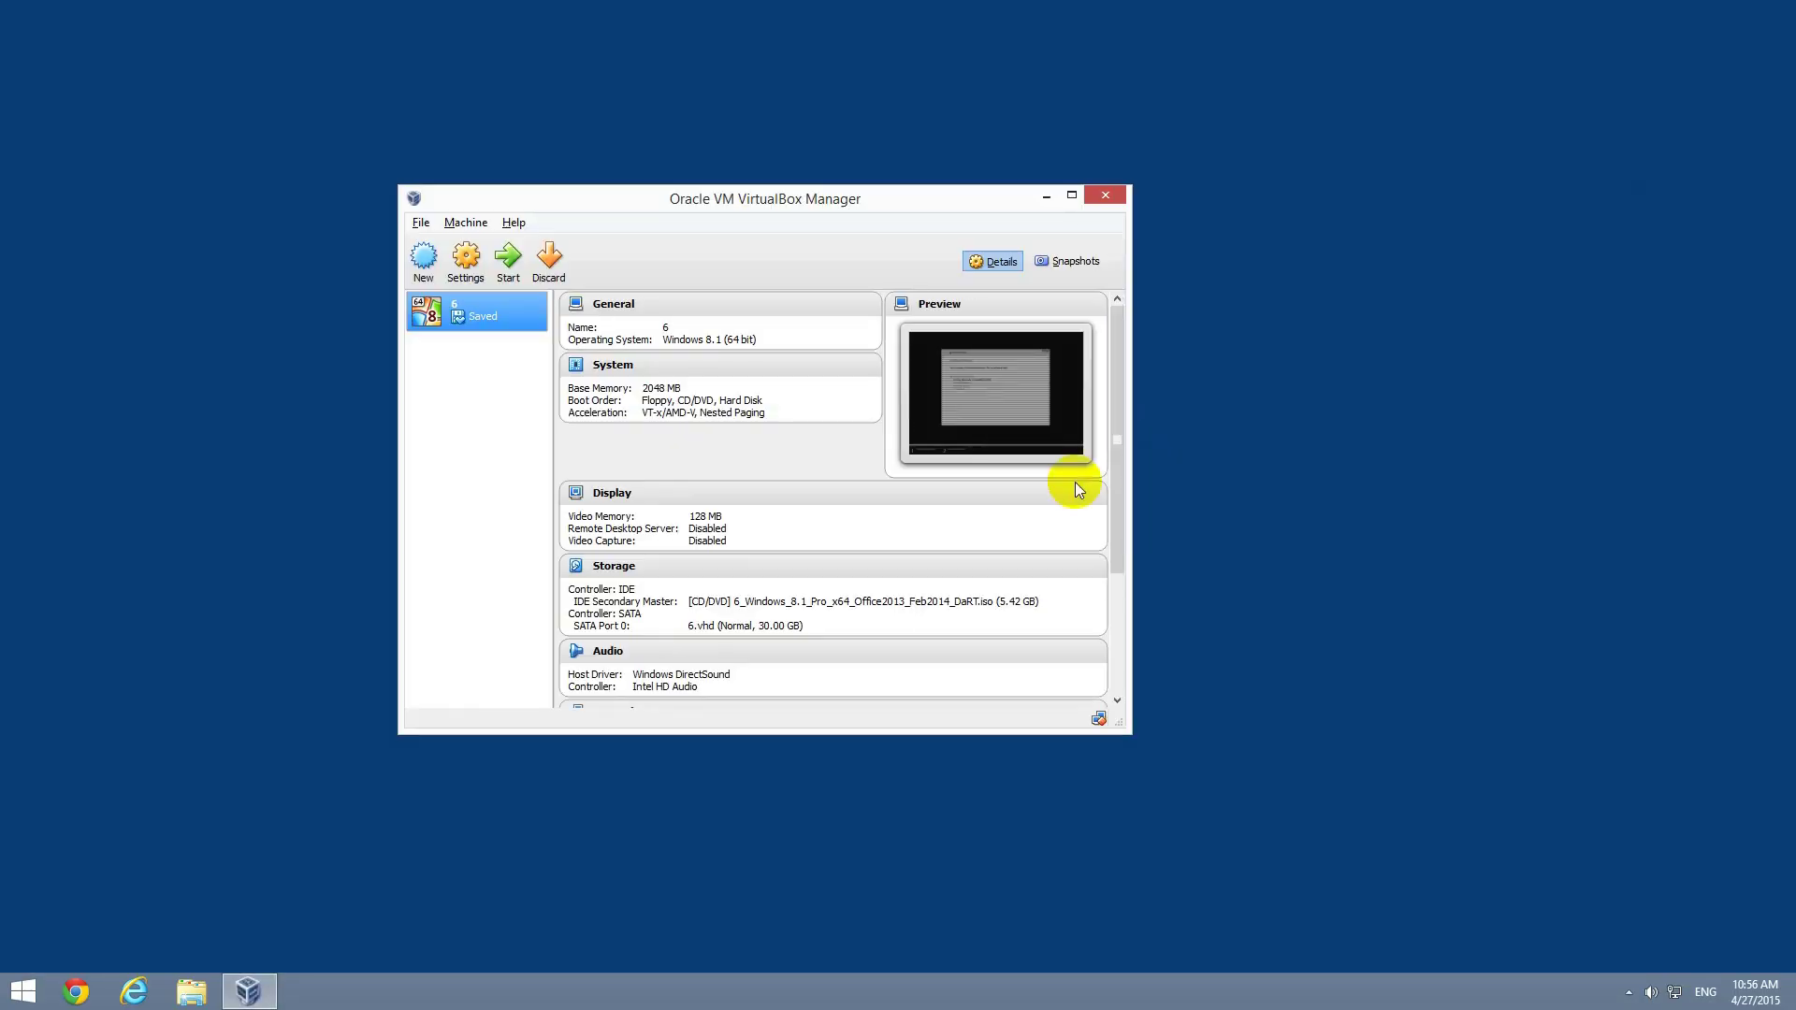
# Create Windows XP machine 1 with a 10 GB 1.vdi disk on SSD_100GB (D:).
pyautogui.click(422, 261)
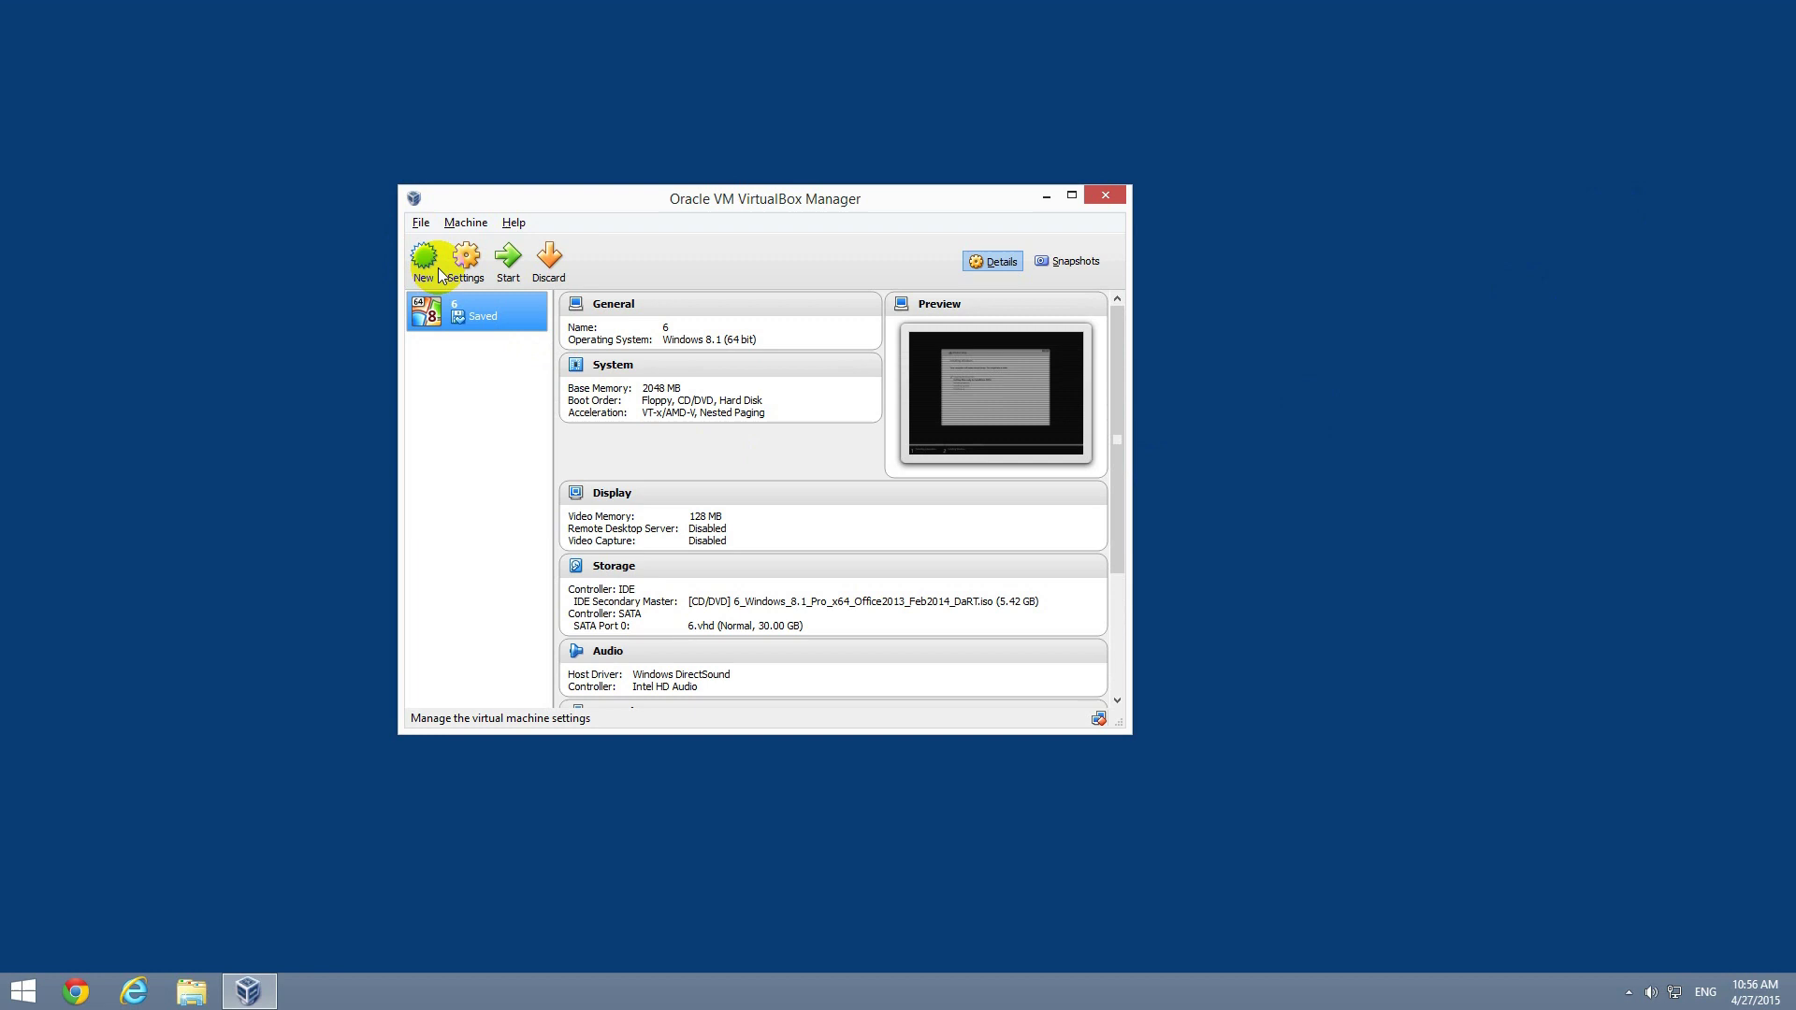
pyautogui.write('x')
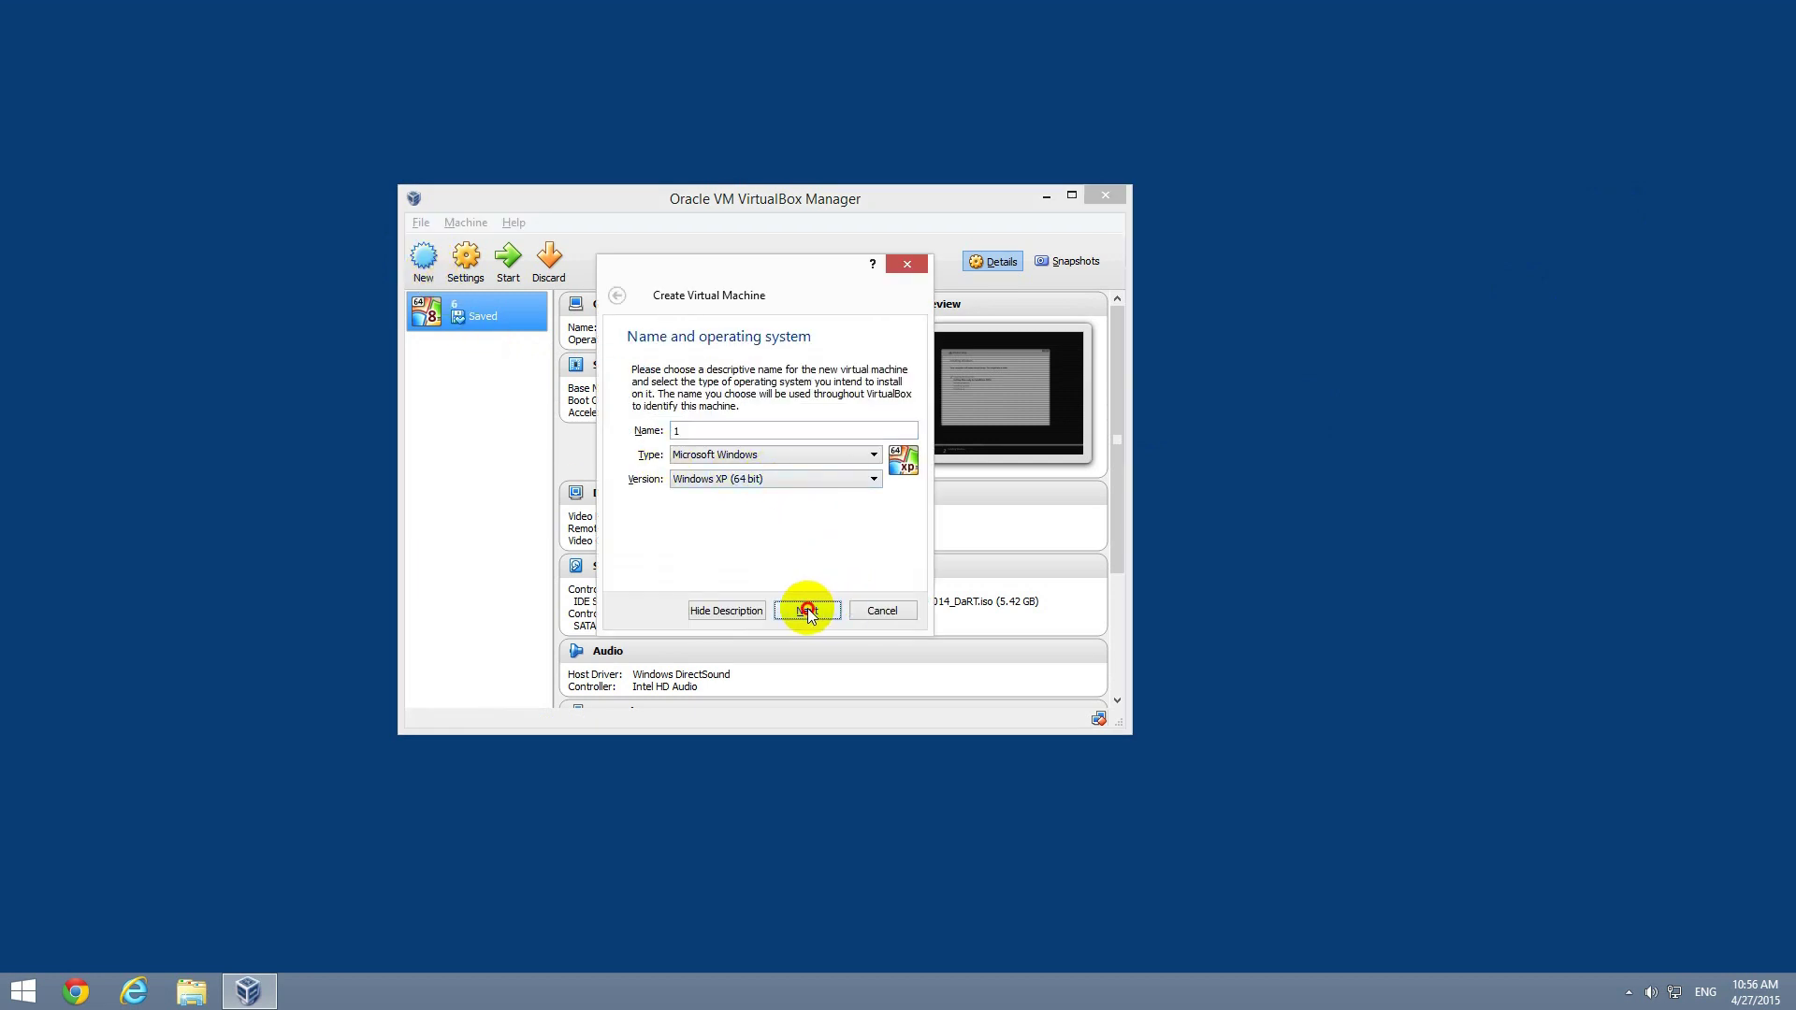
pyautogui.click(806, 608)
pyautogui.click(815, 609)
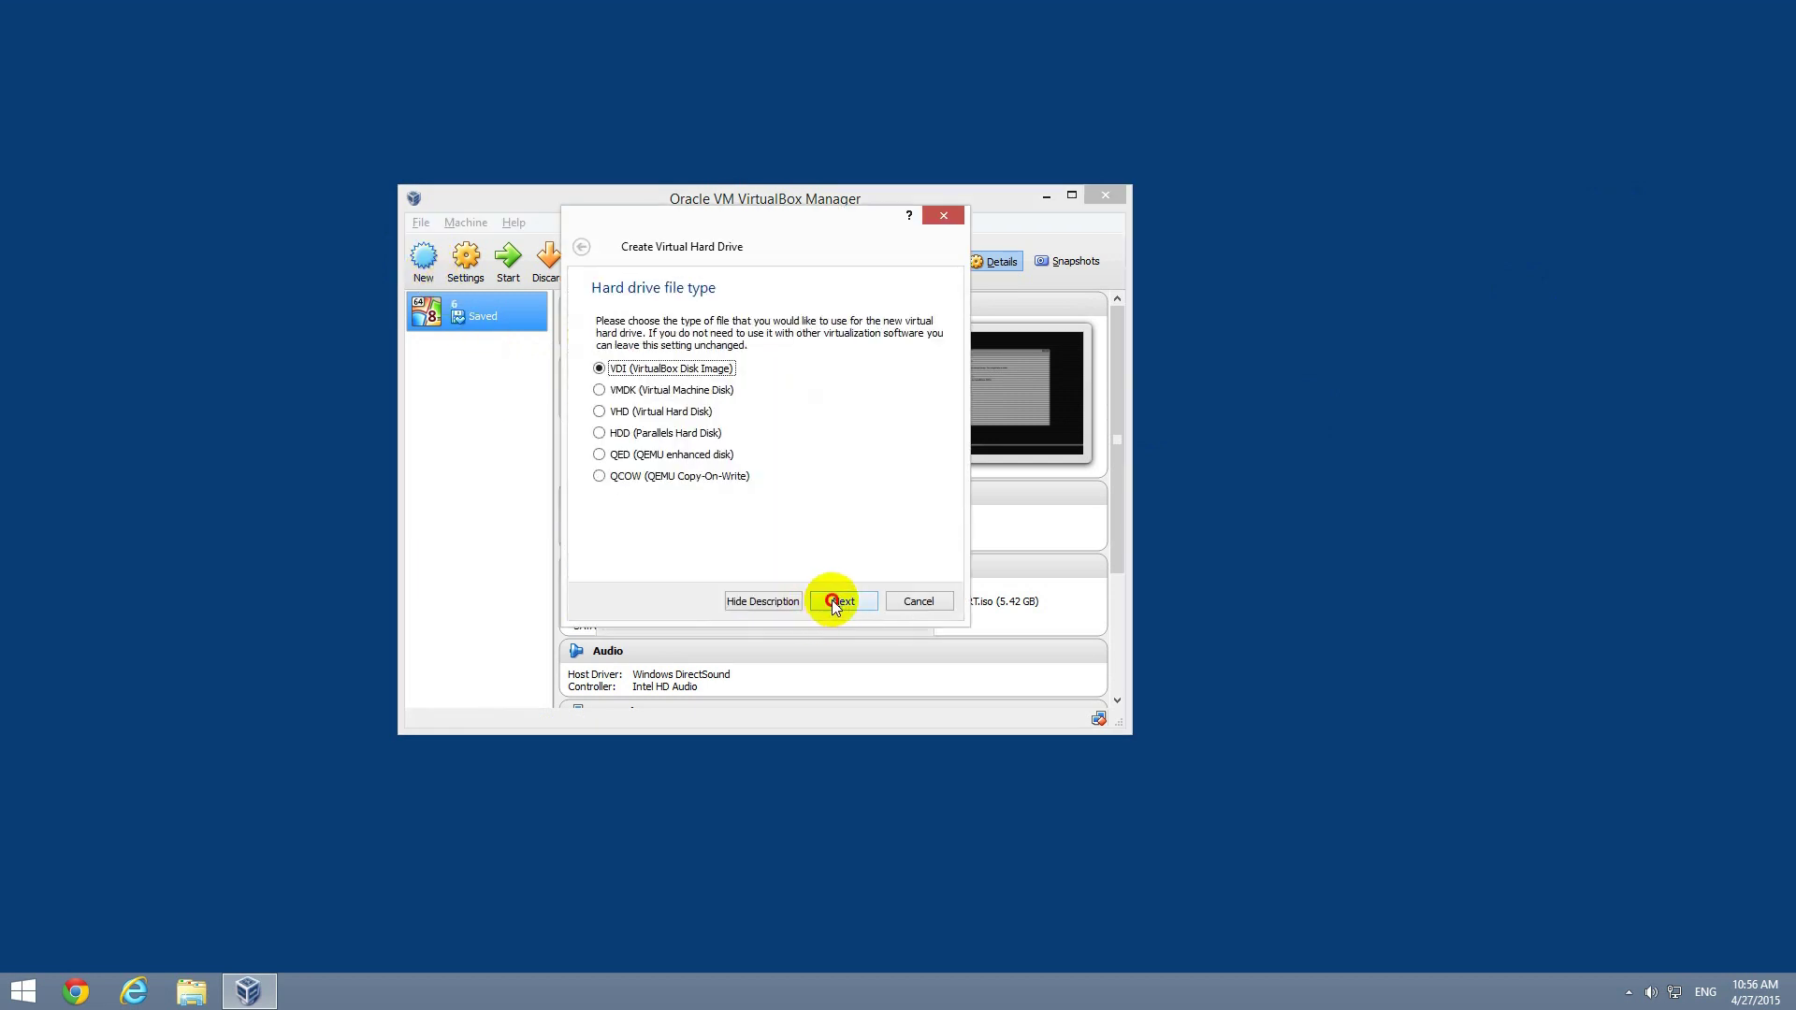
pyautogui.click(842, 600)
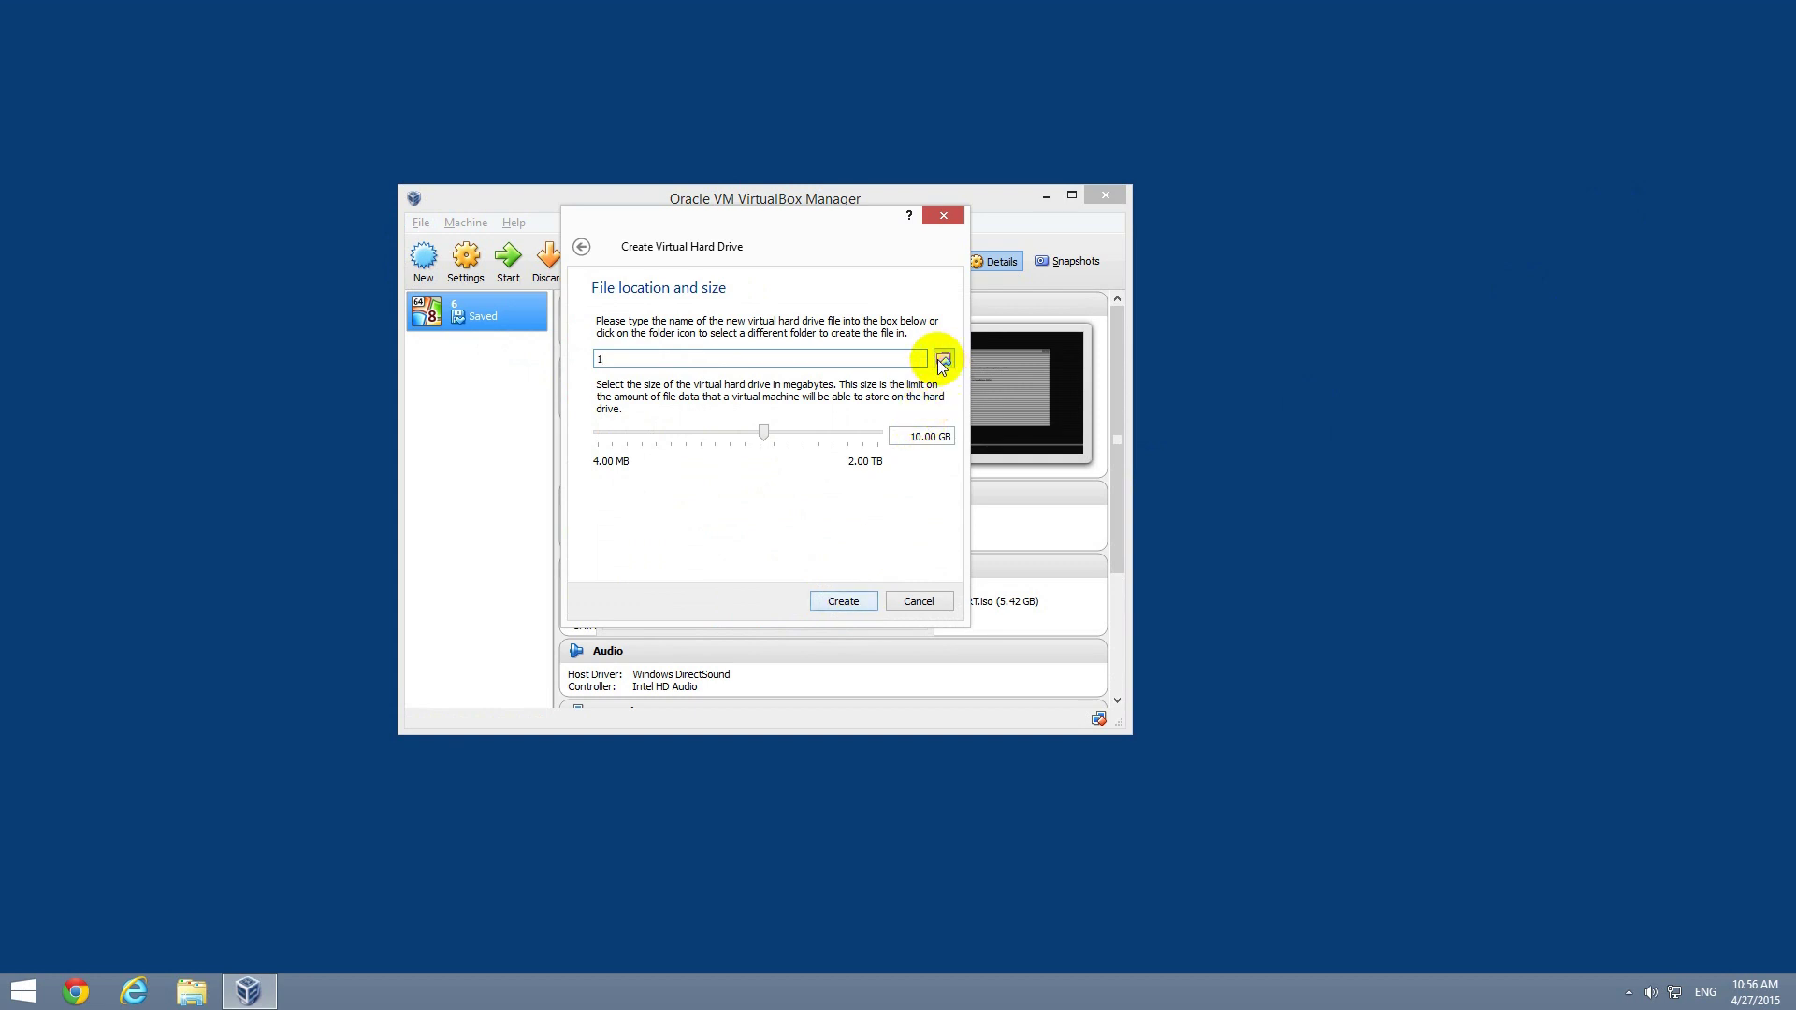
pyautogui.click(943, 360)
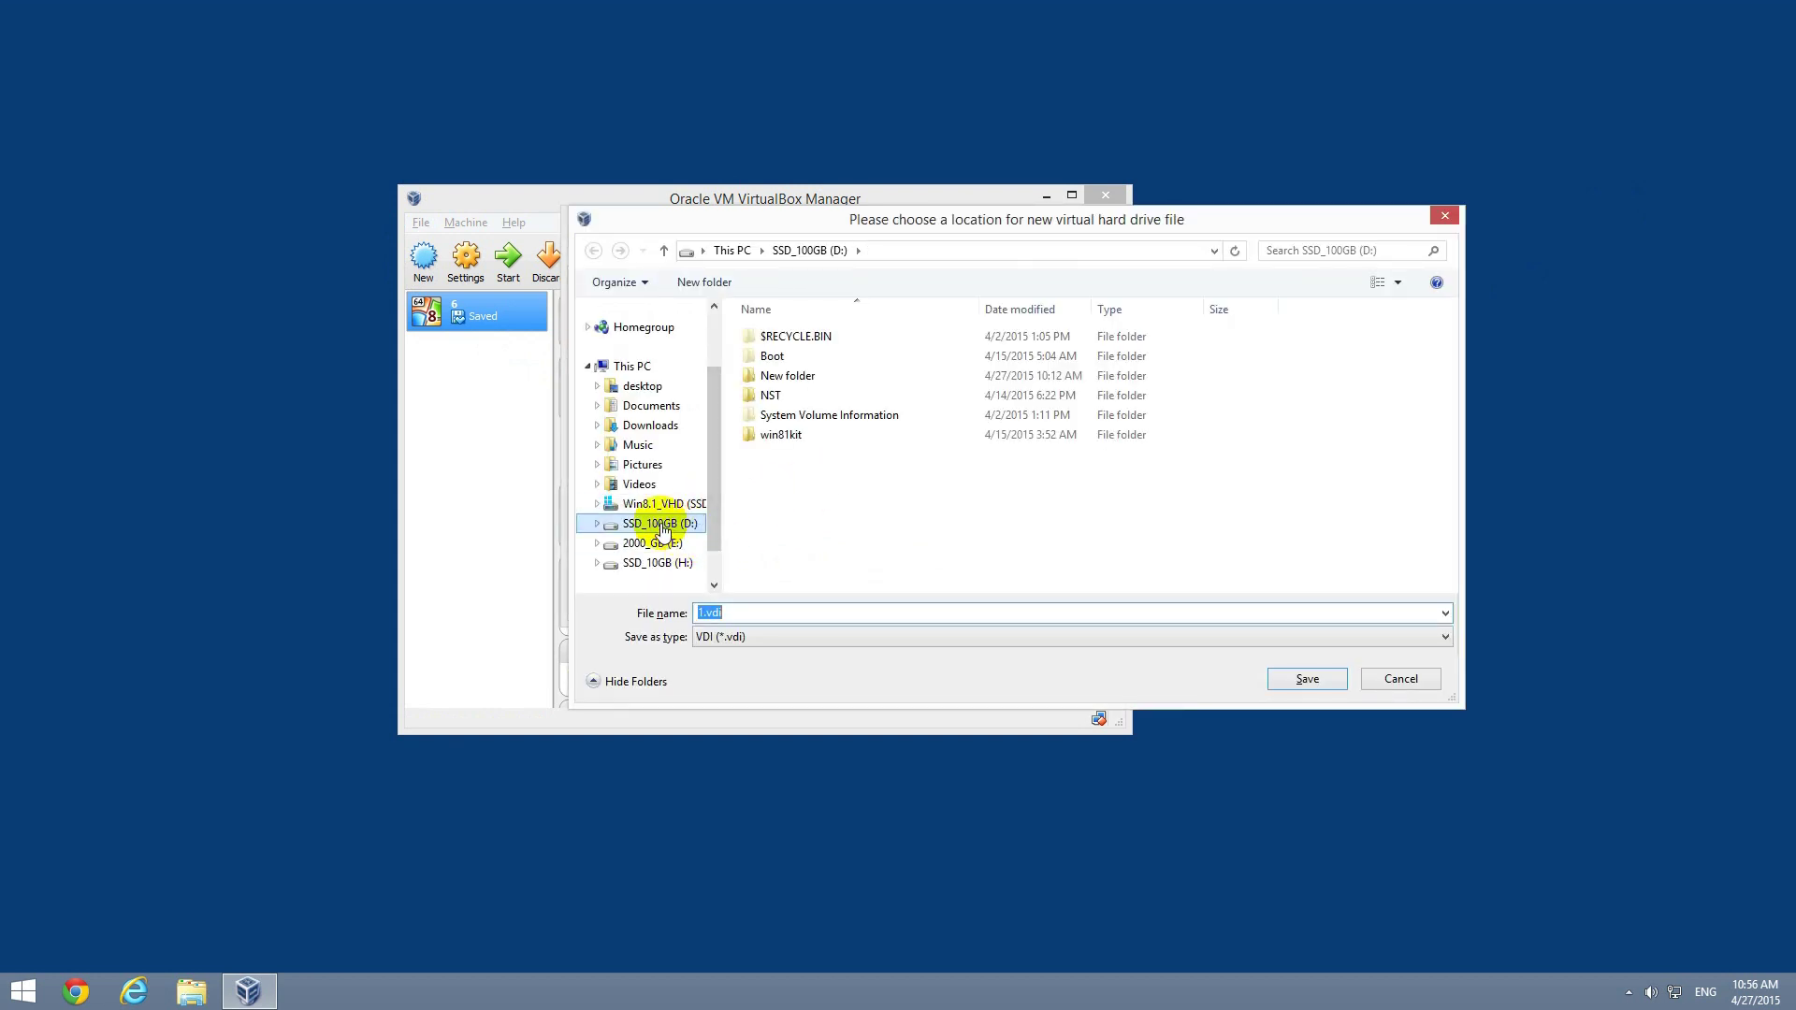
pyautogui.click(660, 523)
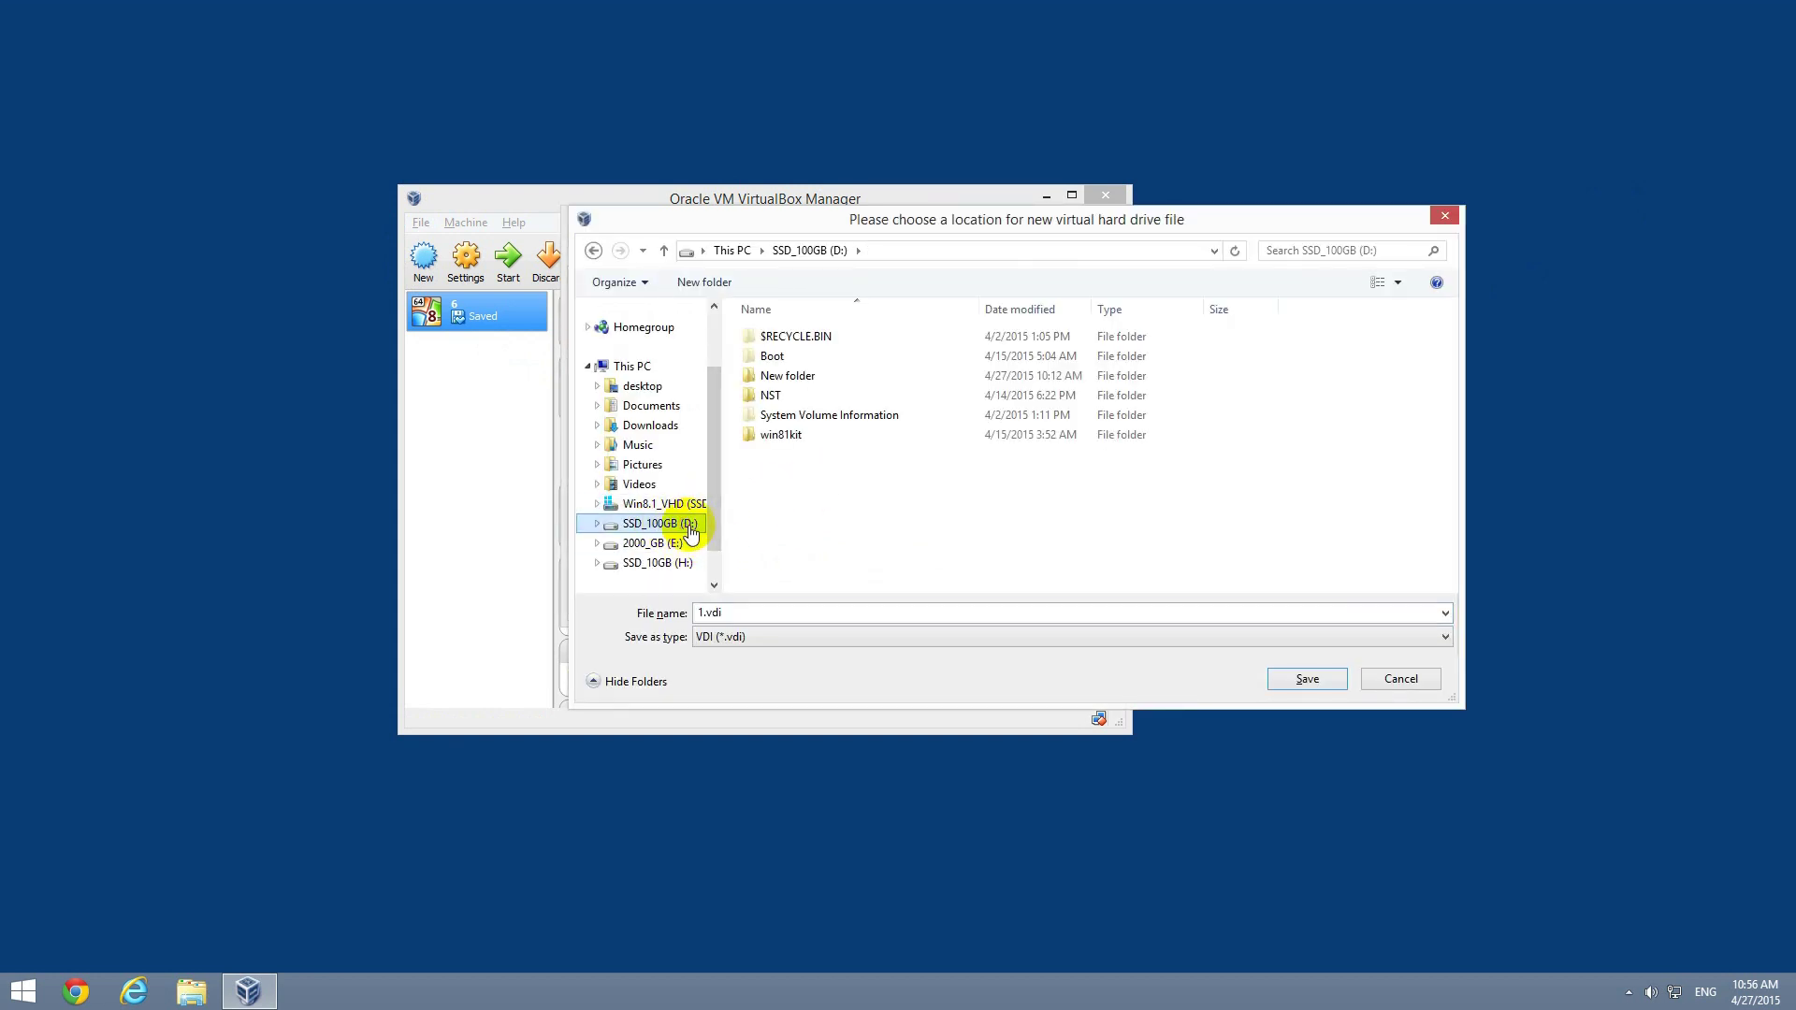
pyautogui.click(1311, 677)
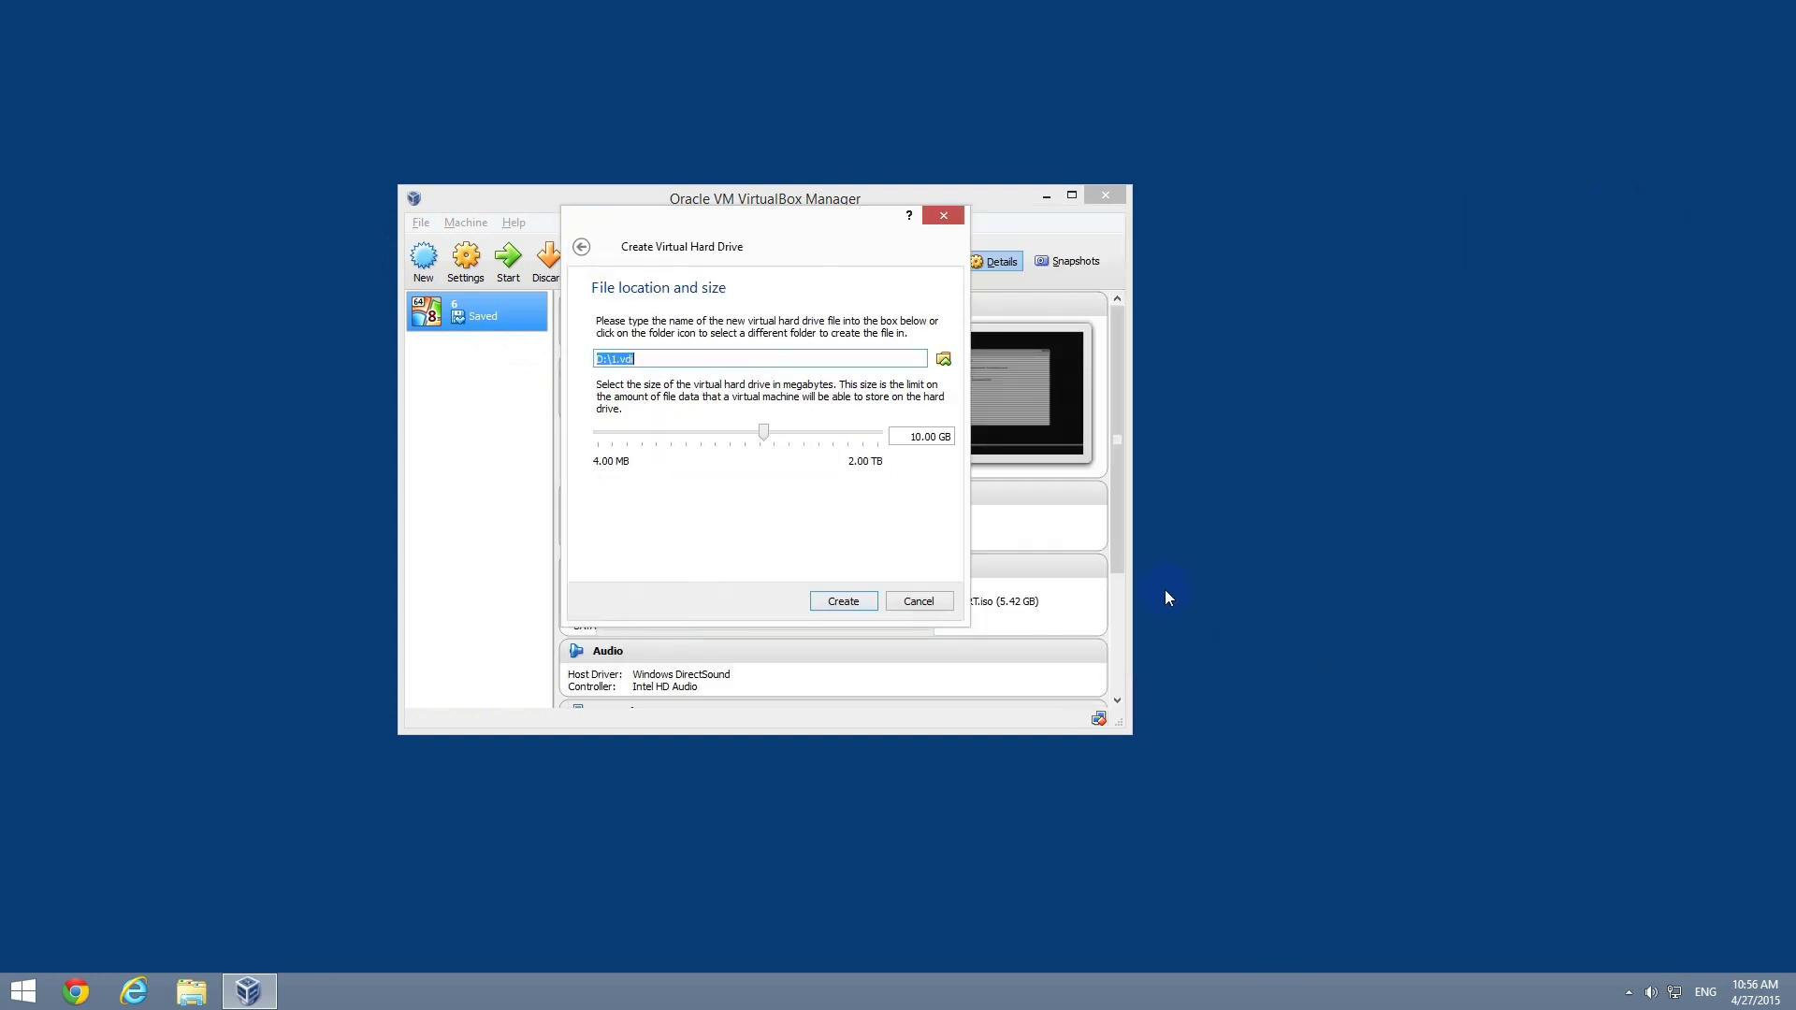
pyautogui.click(846, 601)
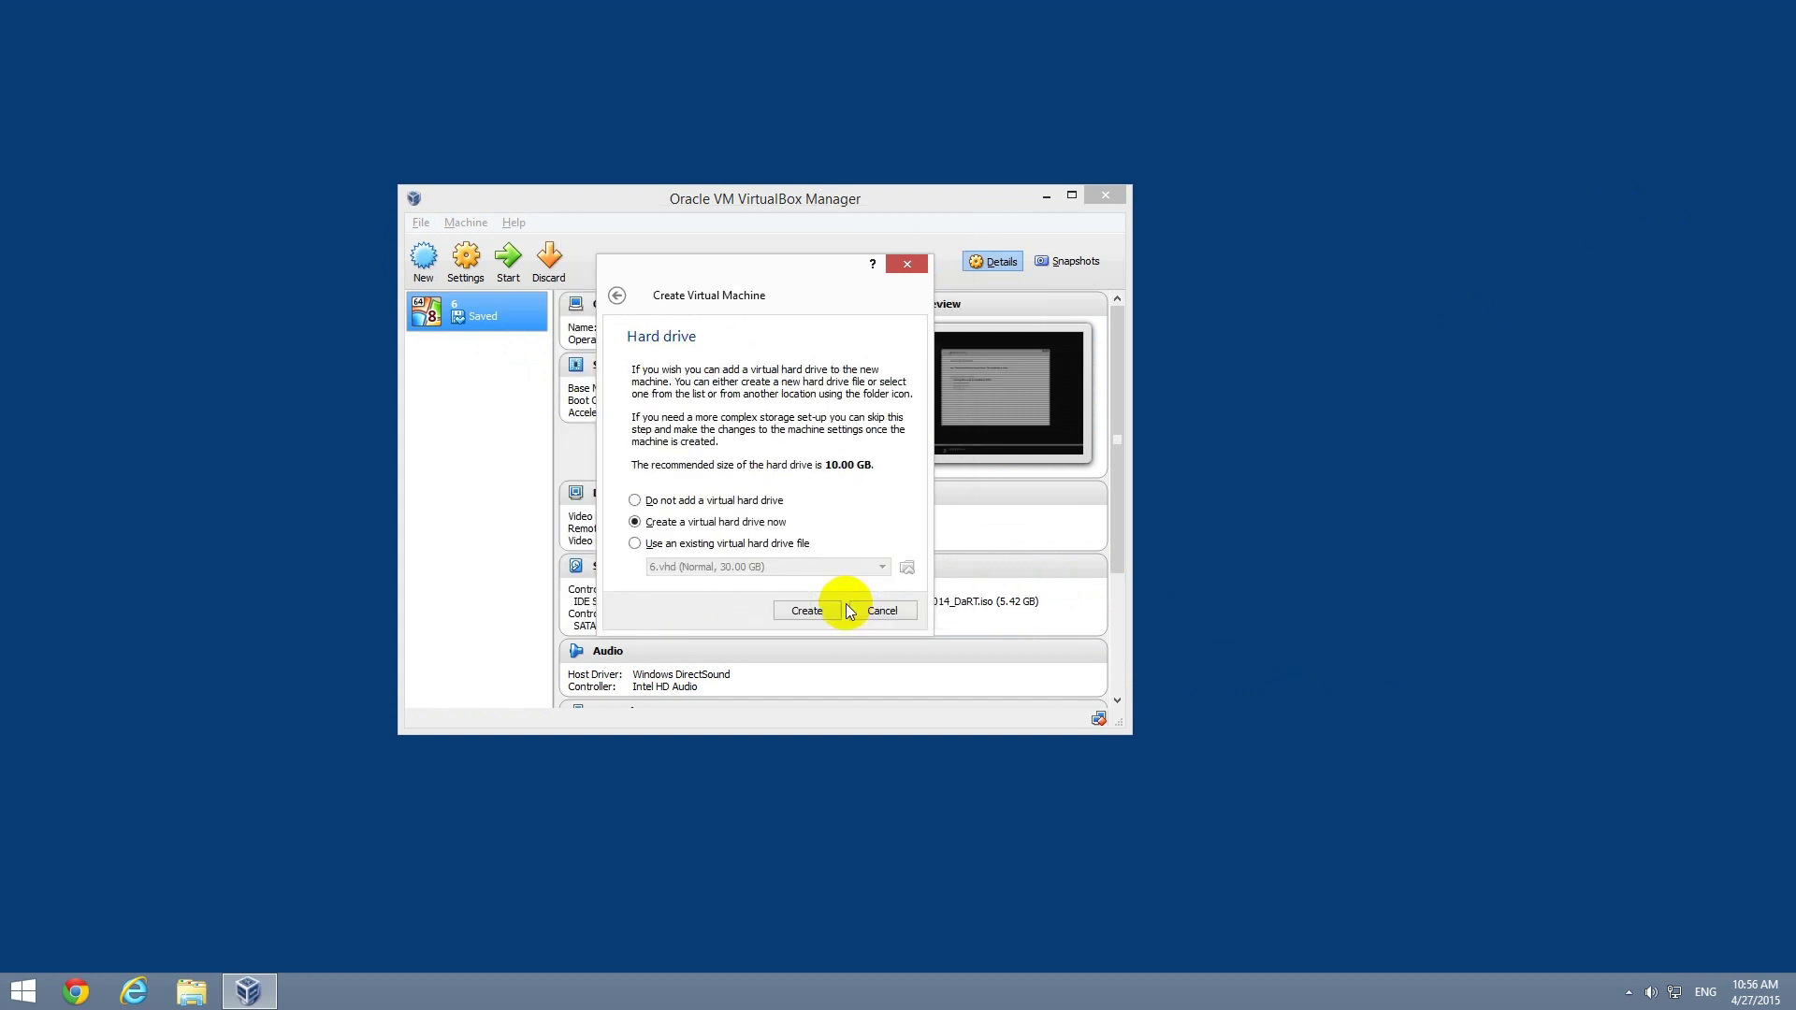